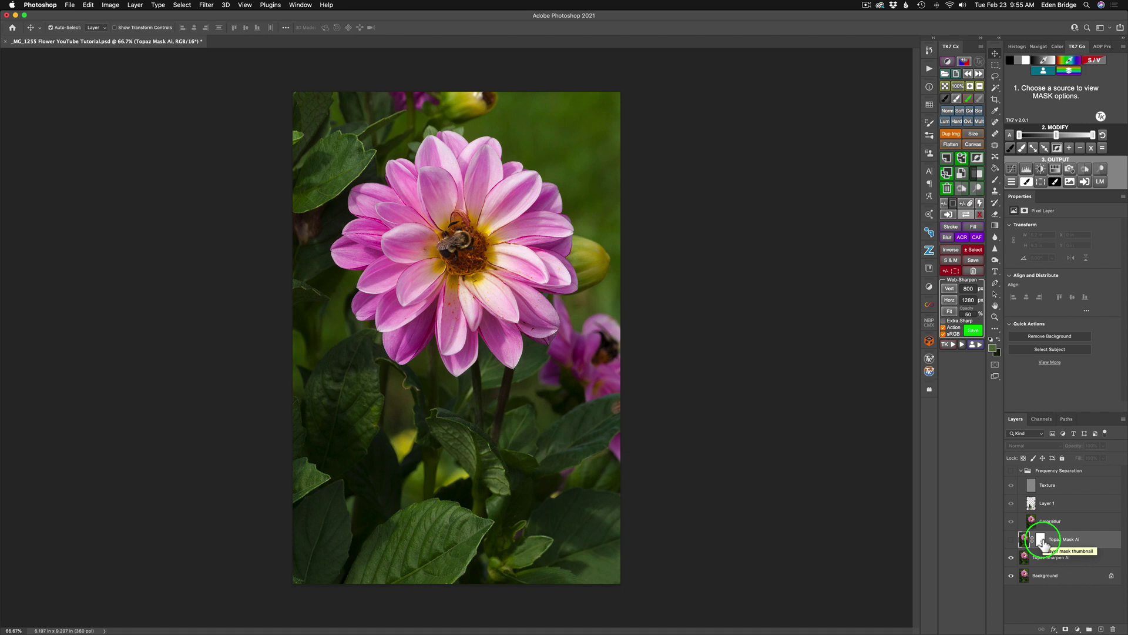
Show the Topaz Mask AI layer and toggle the Frequency Separation group's visibility to compare the edit, leaving the group visible.
click(1010, 541)
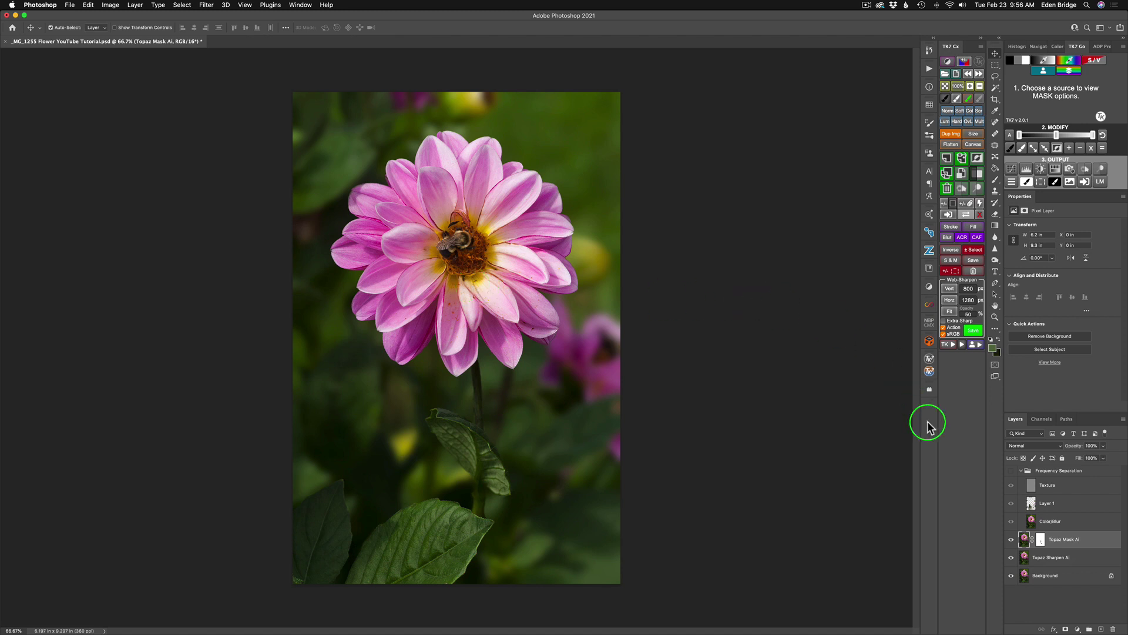
click(1012, 473)
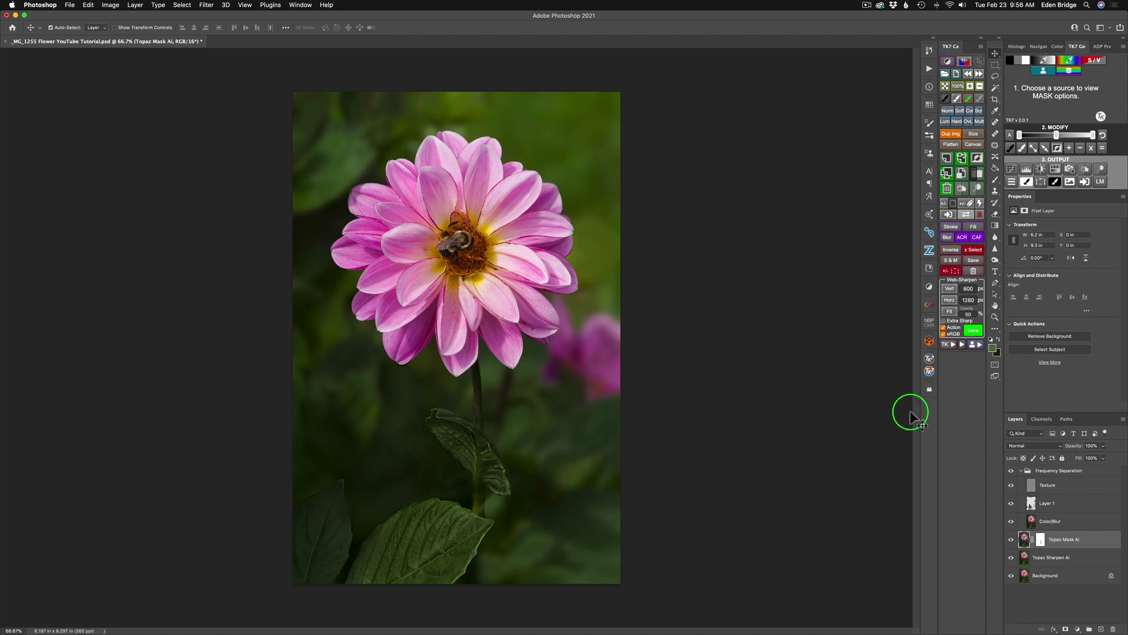
click(1011, 471)
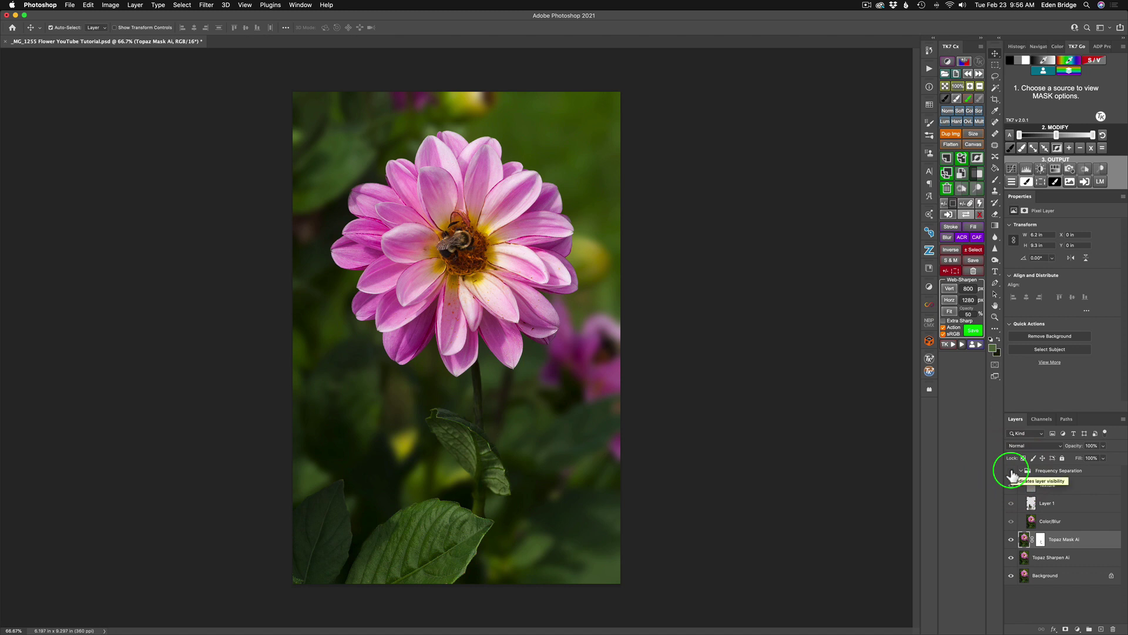
click(1012, 472)
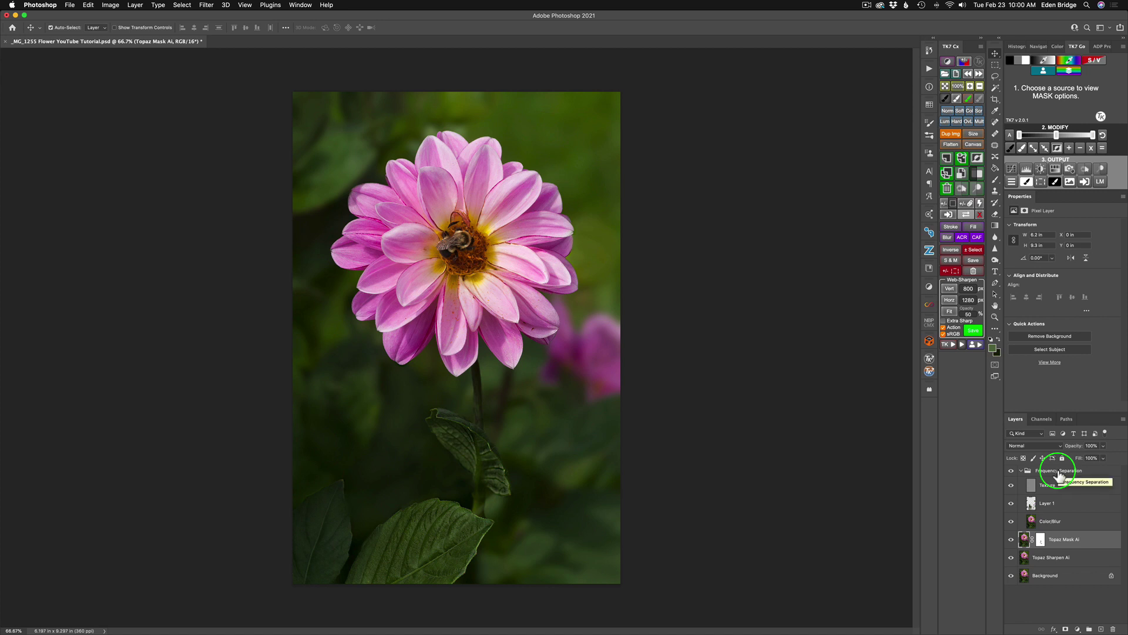
Duplicate the document and delete the Frequency Separation group together with its contents from the copy.
click(955, 138)
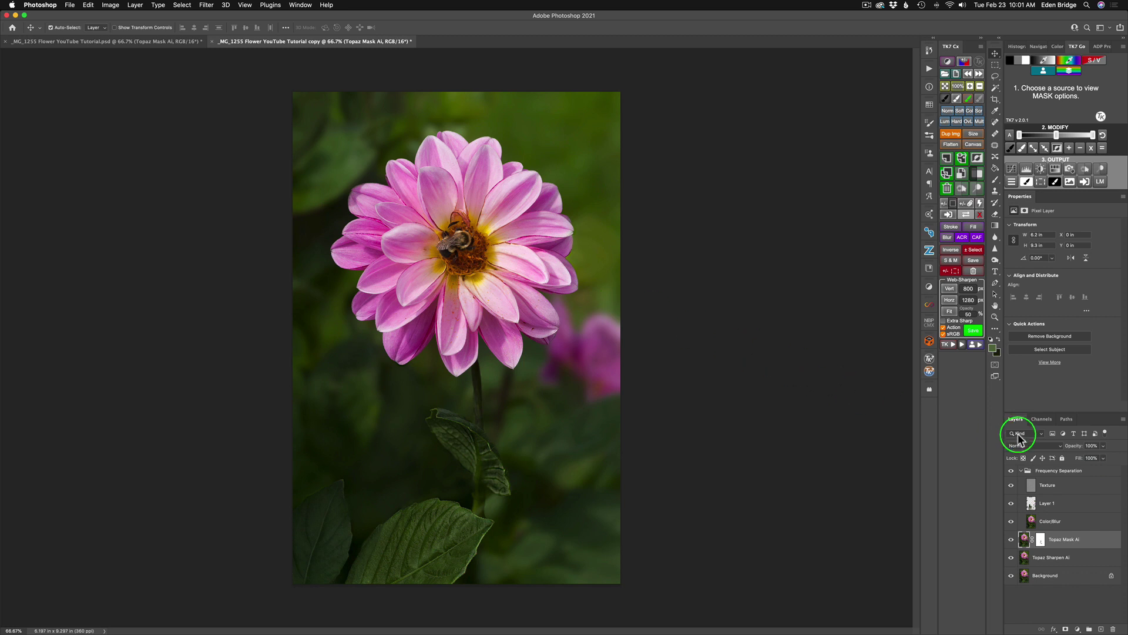
click(1031, 472)
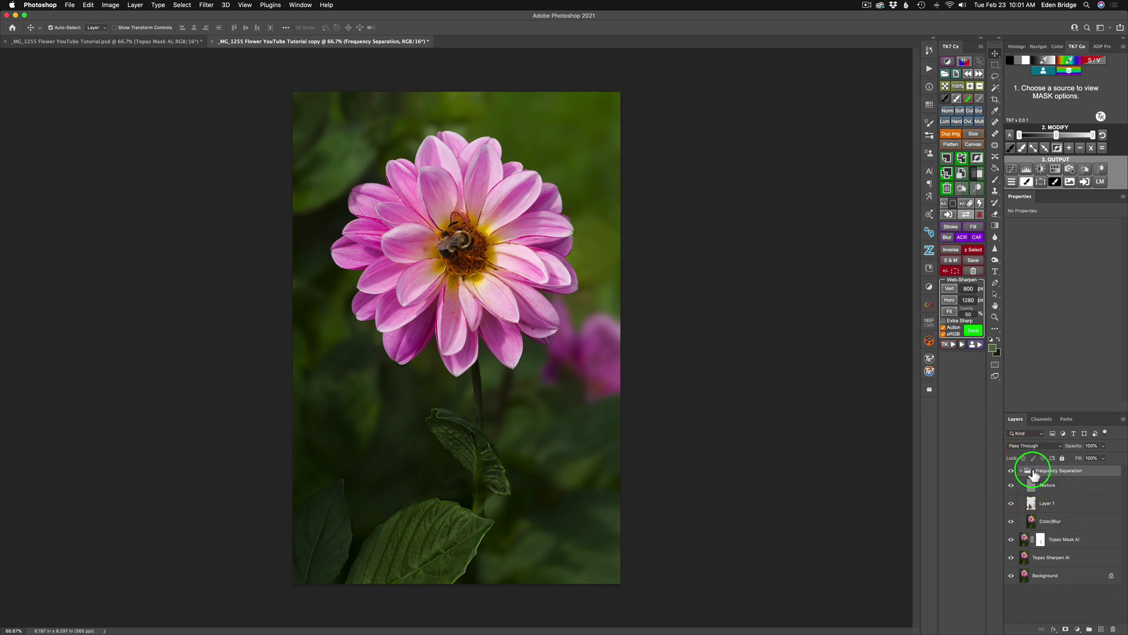
click(1113, 630)
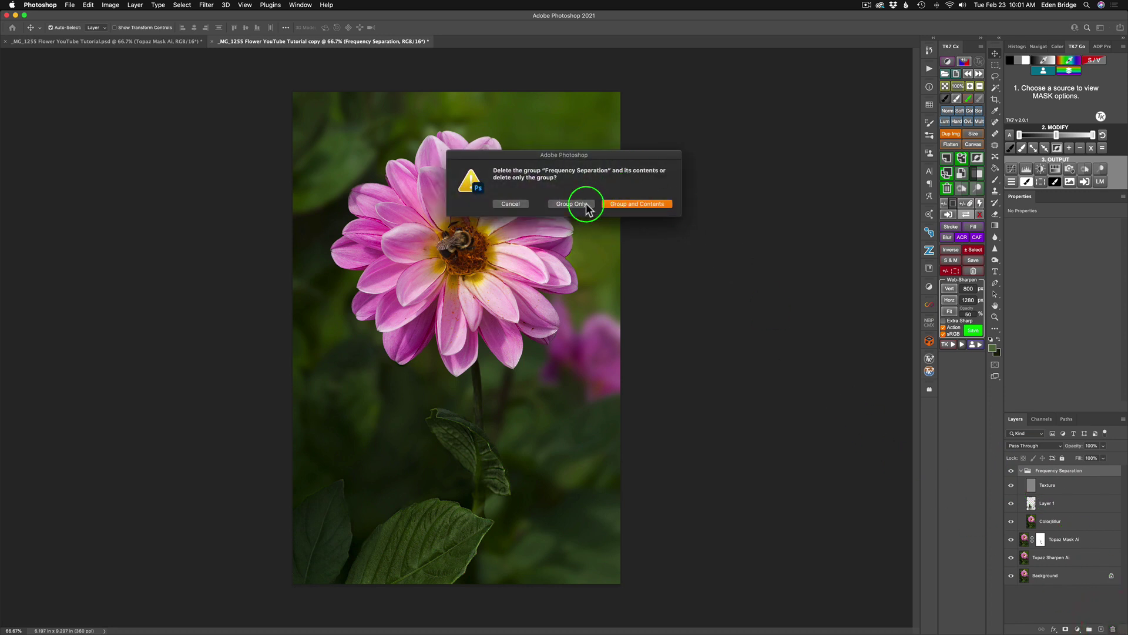
click(634, 207)
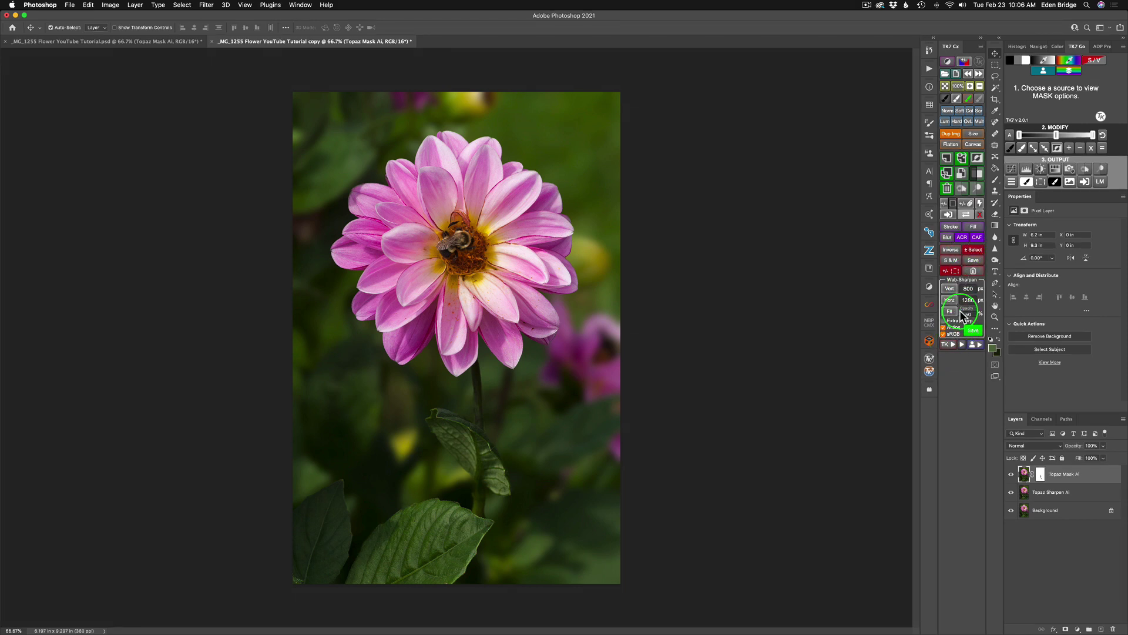
Look over the TK7 Combo panel, close it and open the TK7 actions list.
click(953, 346)
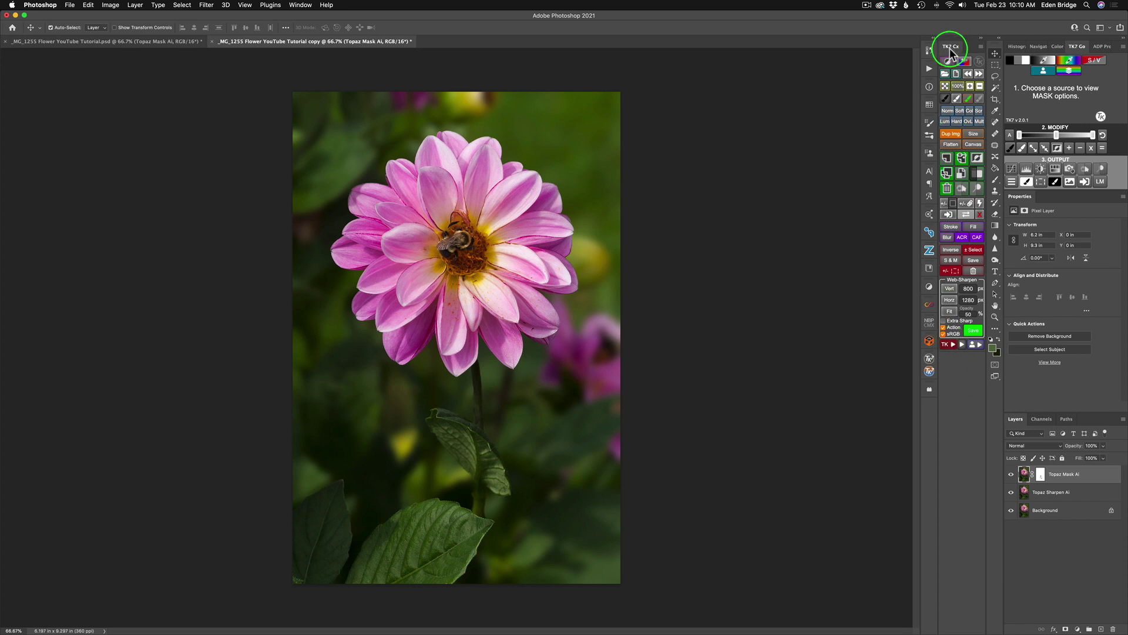
click(929, 372)
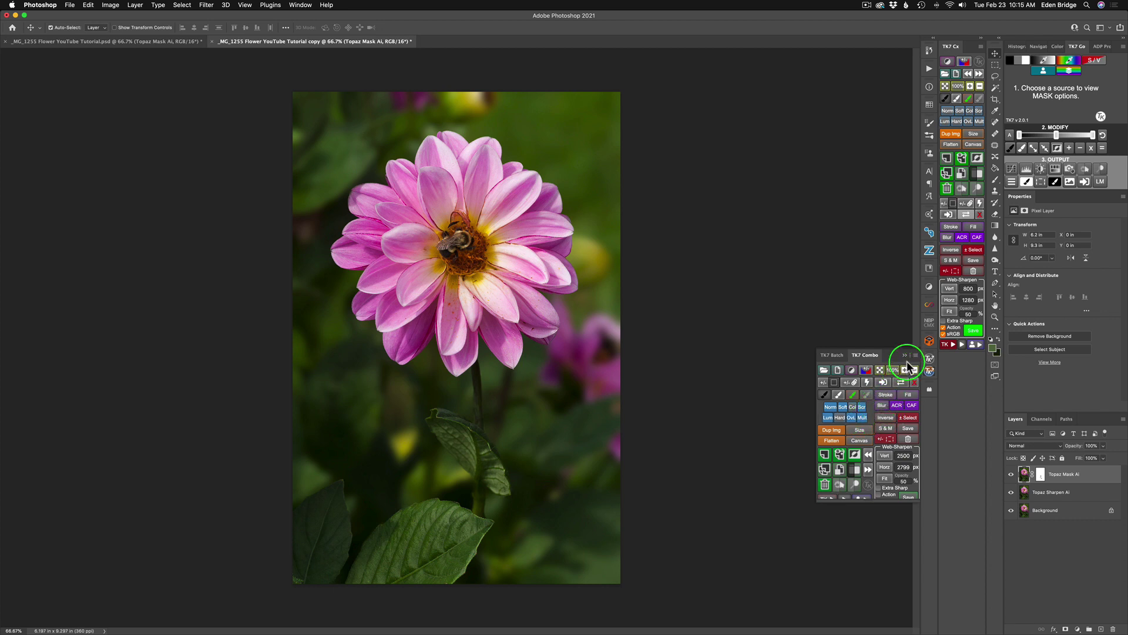
click(929, 371)
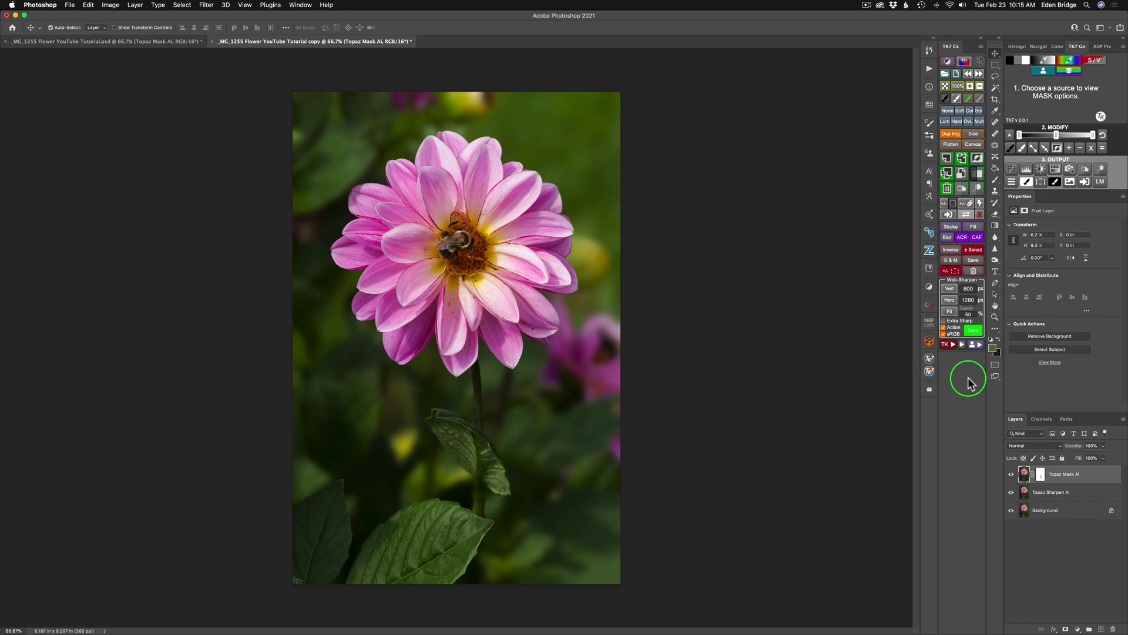
click(952, 347)
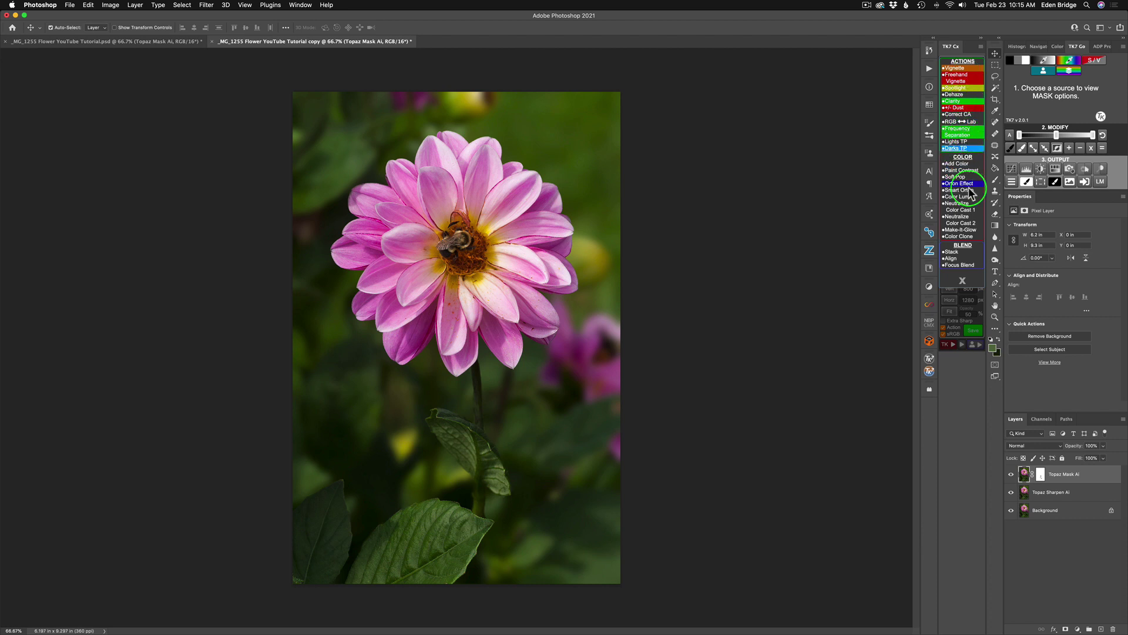
Try magenta as the highlight colour of the Frequency Separation action and return it to green.
right_click(959, 136)
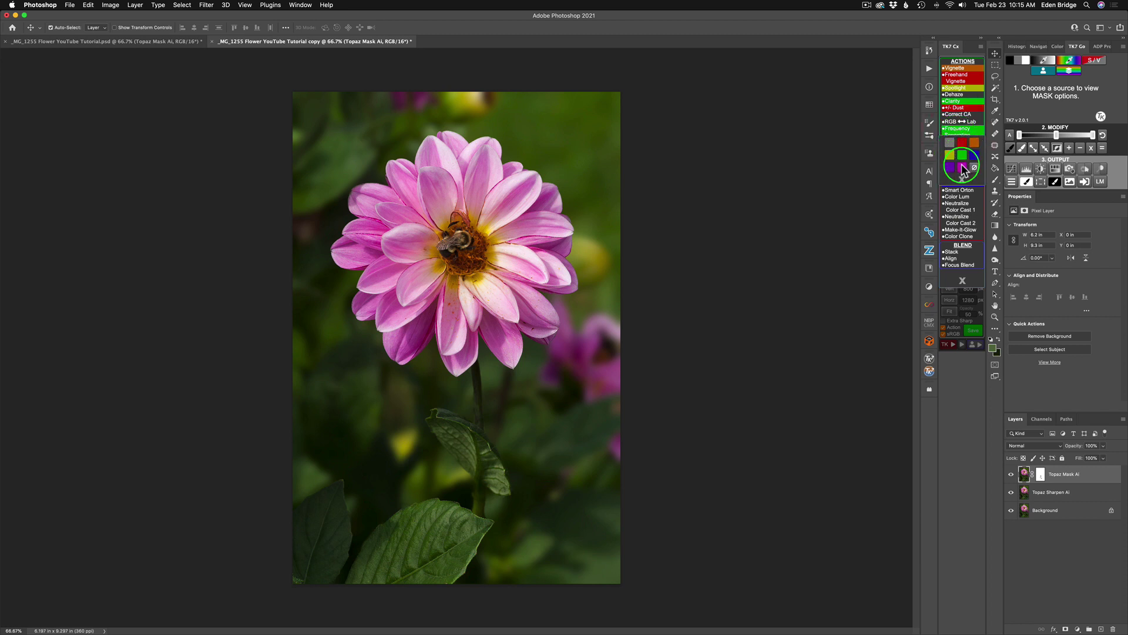
click(963, 169)
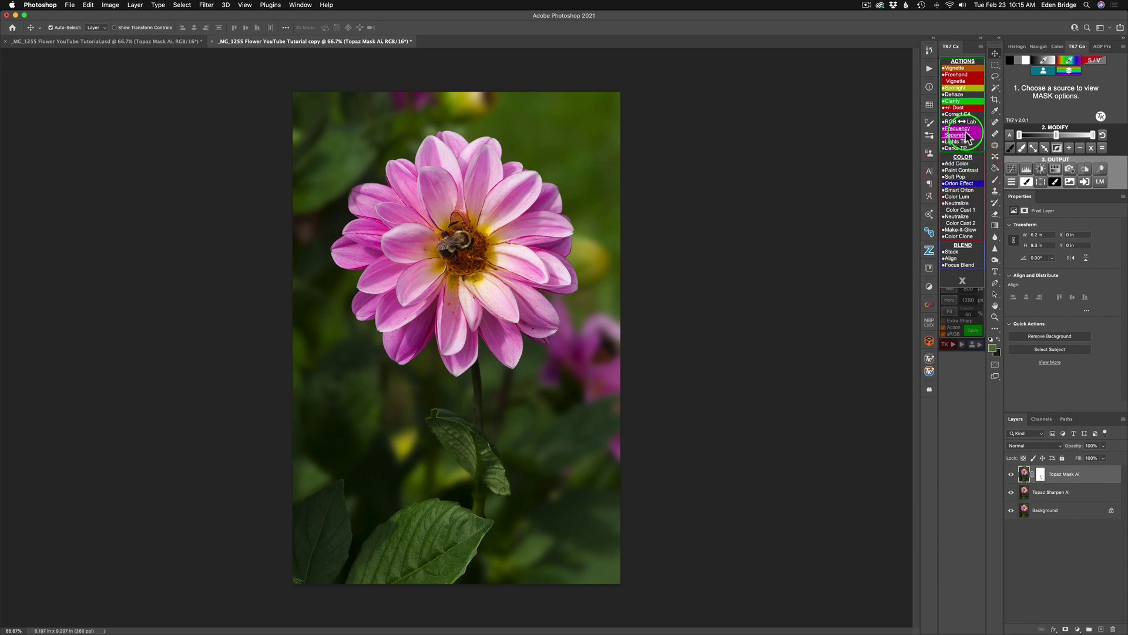
right_click(959, 141)
click(963, 146)
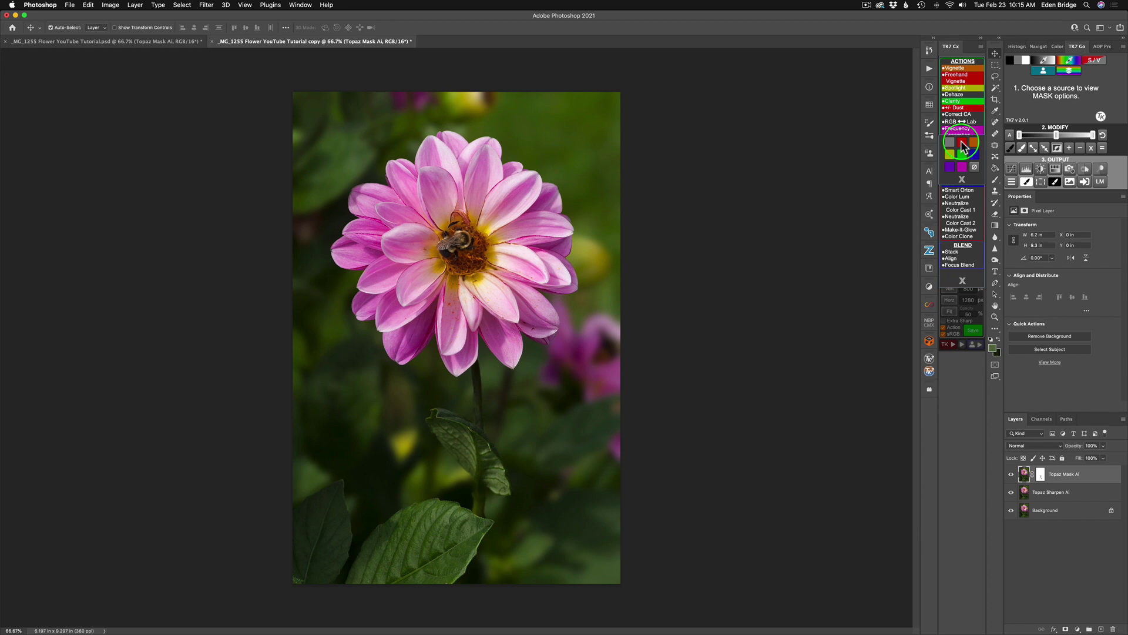
click(963, 152)
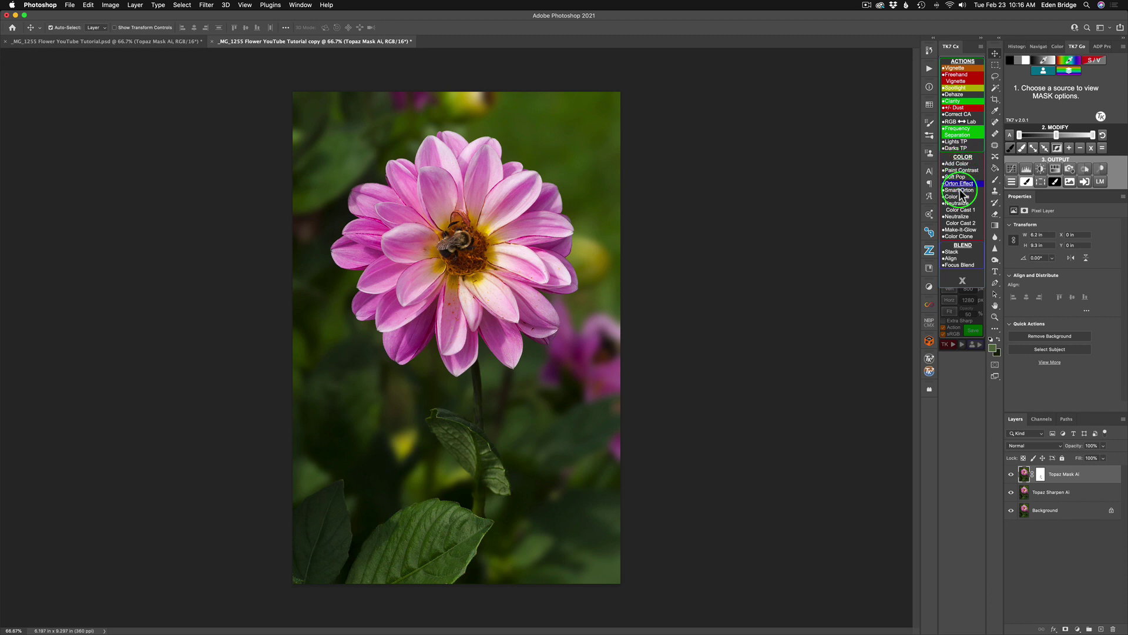
Run the Frequency Separation action, accept its Gaussian Blur, and add a blank pixel layer between the Texture and Color/Blur layers.
click(960, 131)
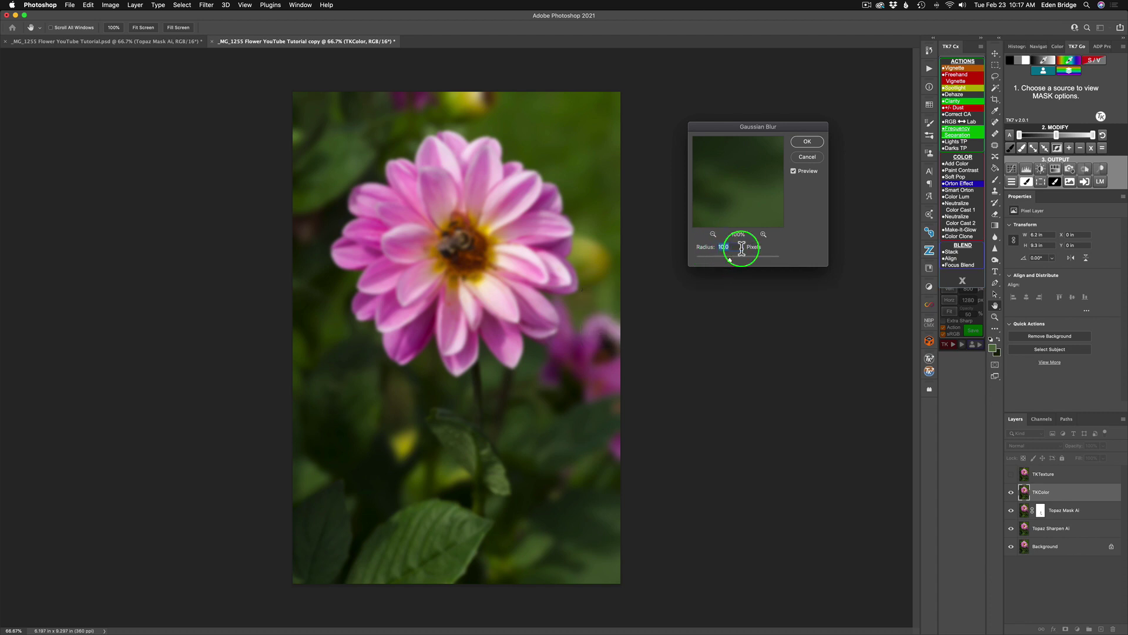
click(814, 142)
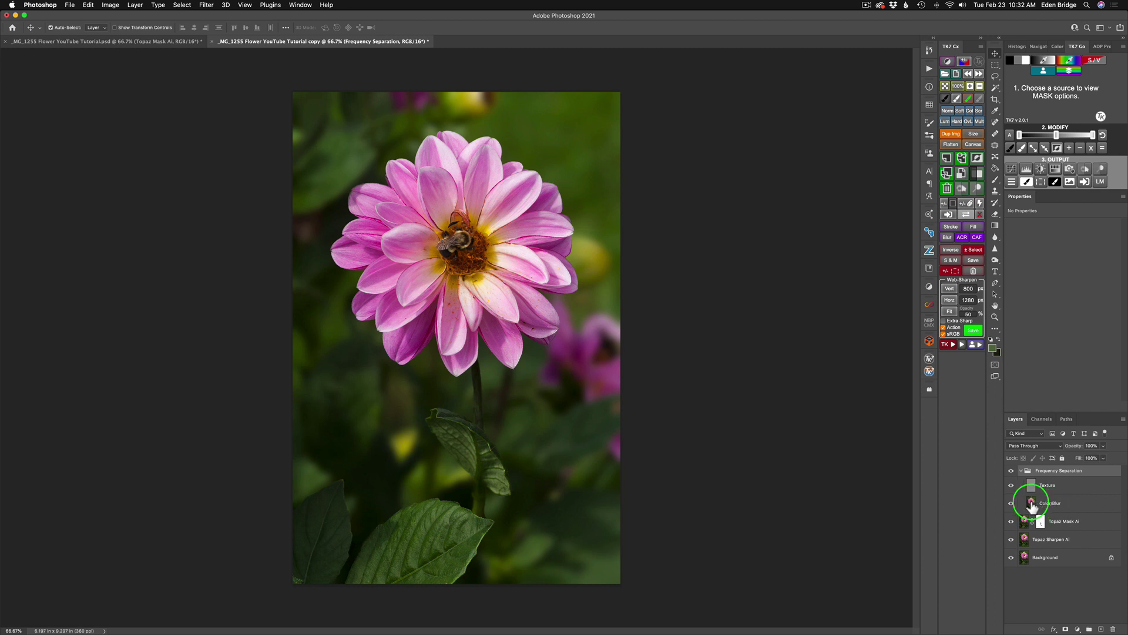
click(1052, 508)
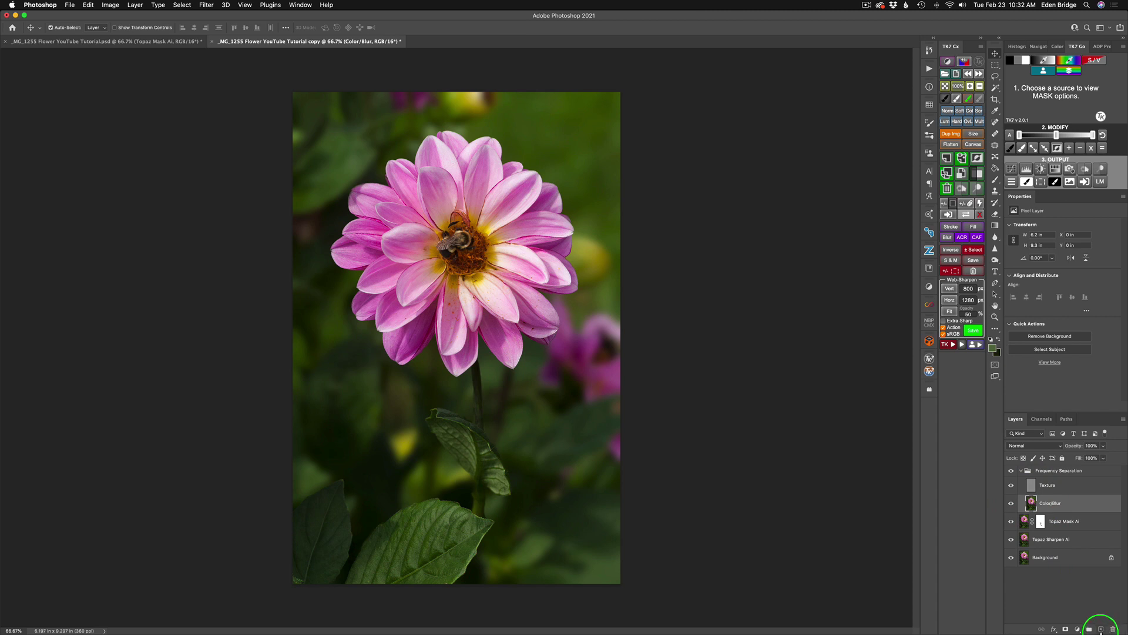
click(1102, 629)
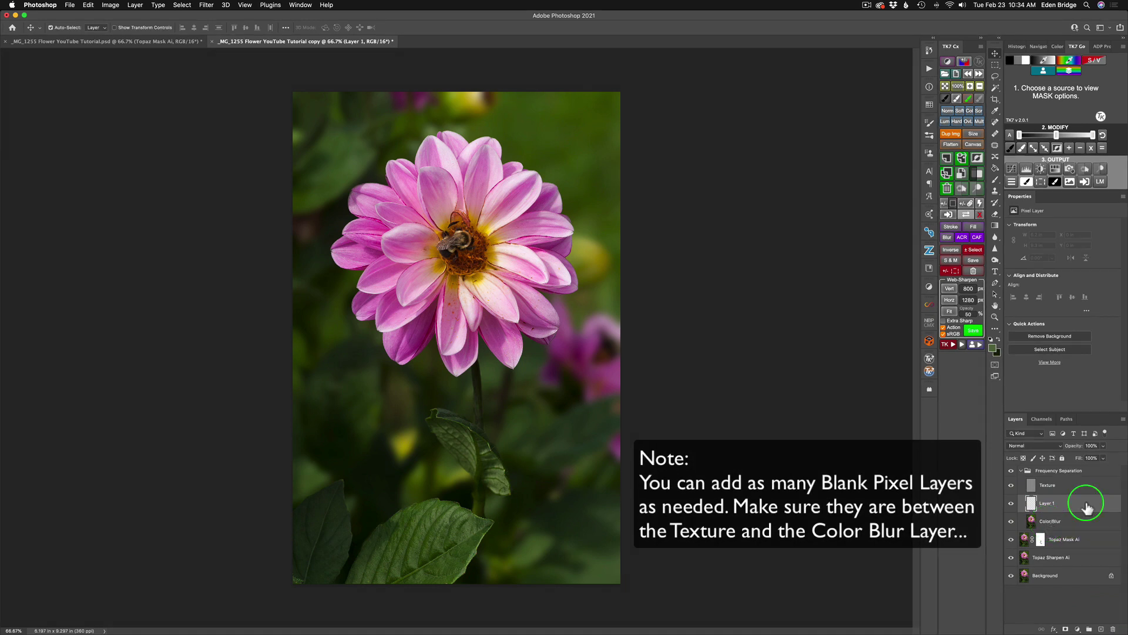
drag(1087, 507, 1029, 491)
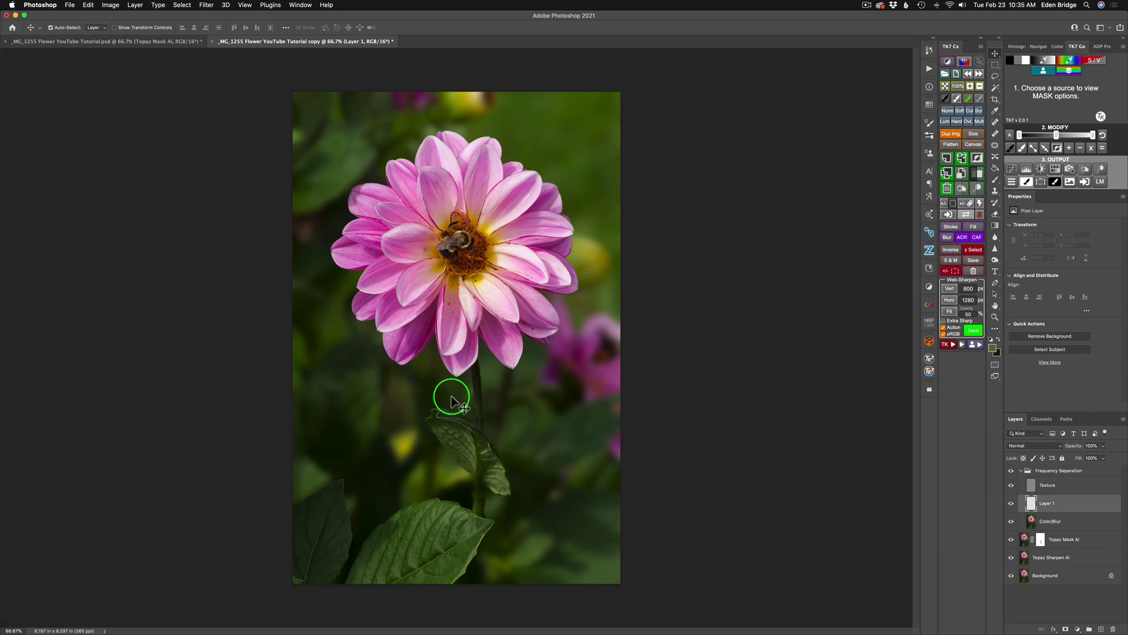
With the Brush tool on Layer 1, sample green from the large lower leaf and paint over patches near its left edge.
scroll(466, 436, up, 5)
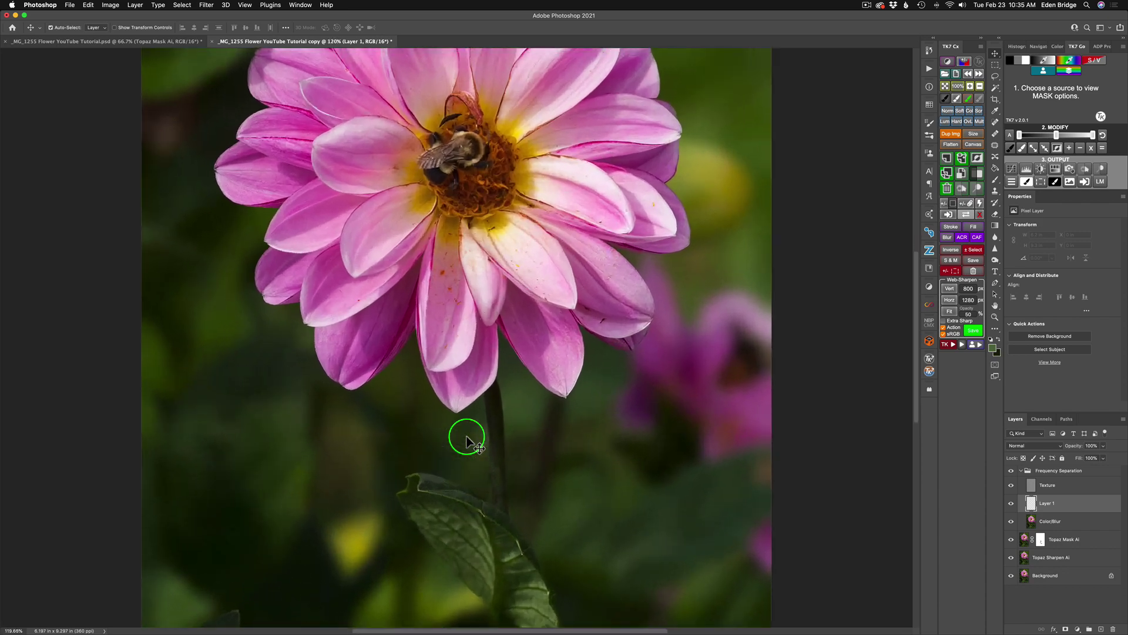
scroll(467, 439, down, 3)
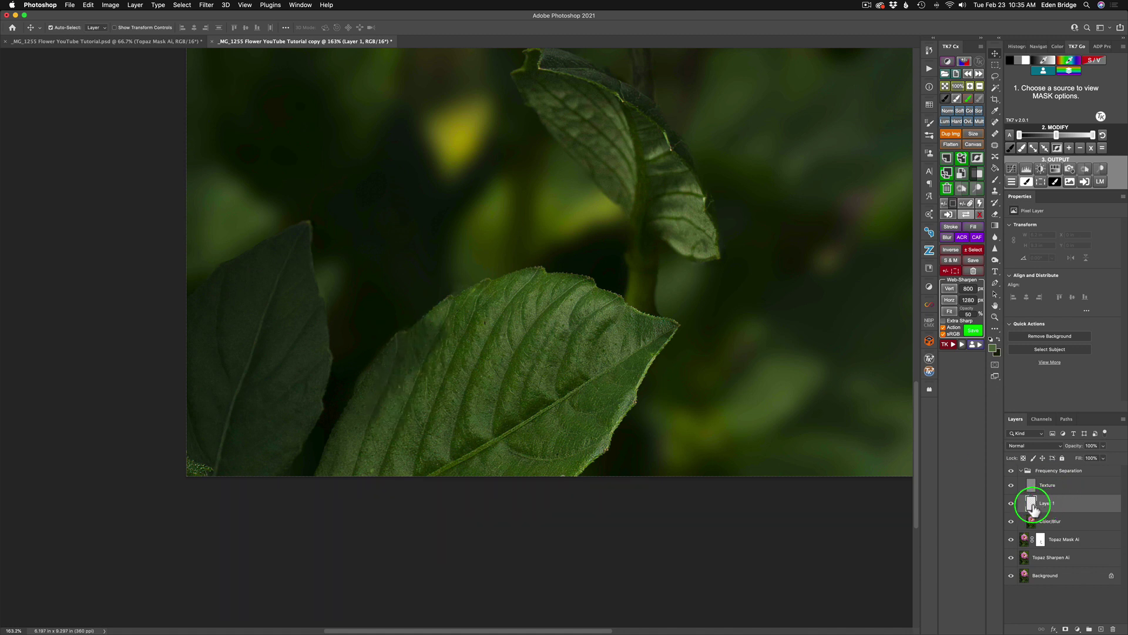
key(b)
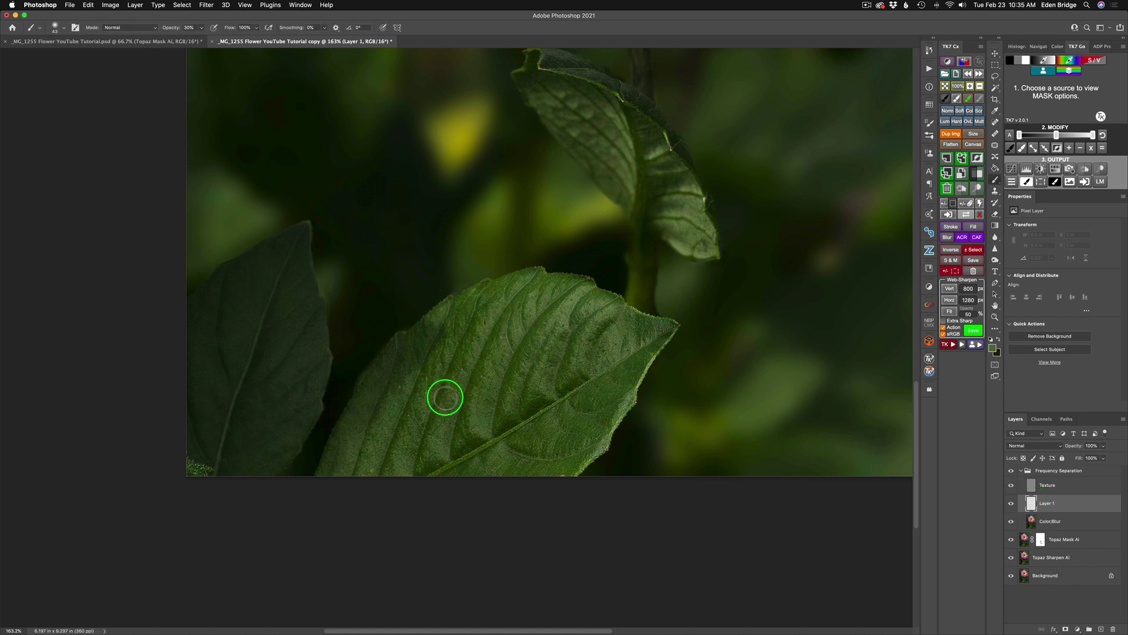
alt+click(393, 407)
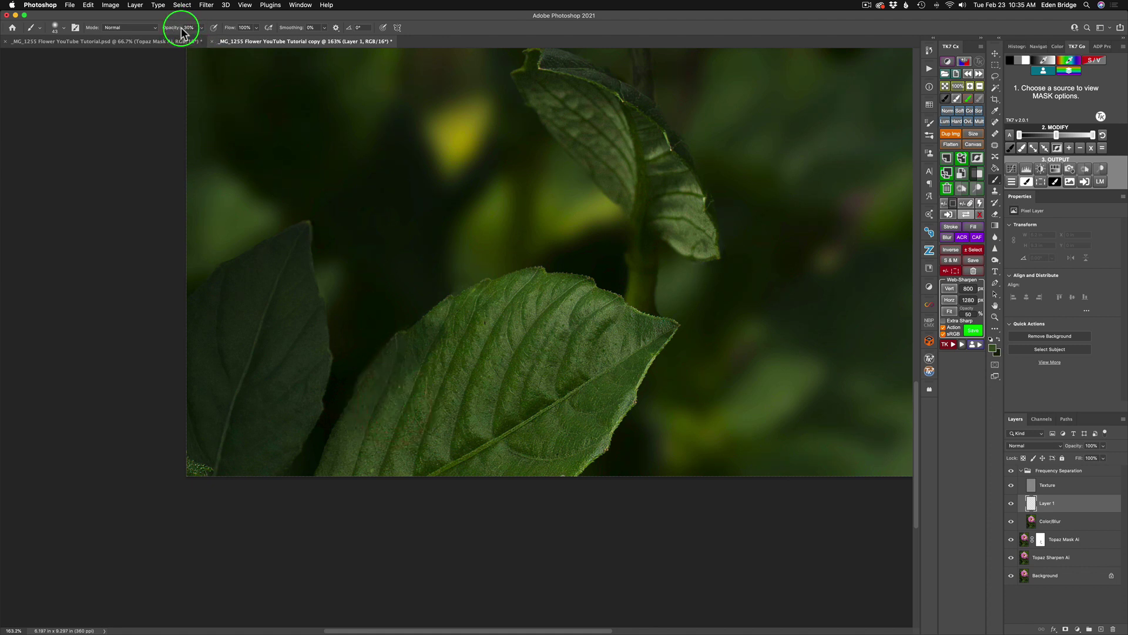
mouse_move(392, 401)
mouse_down()
mouse_move(398, 374)
mouse_move(382, 409)
mouse_move(404, 374)
mouse_move(393, 405)
mouse_up()
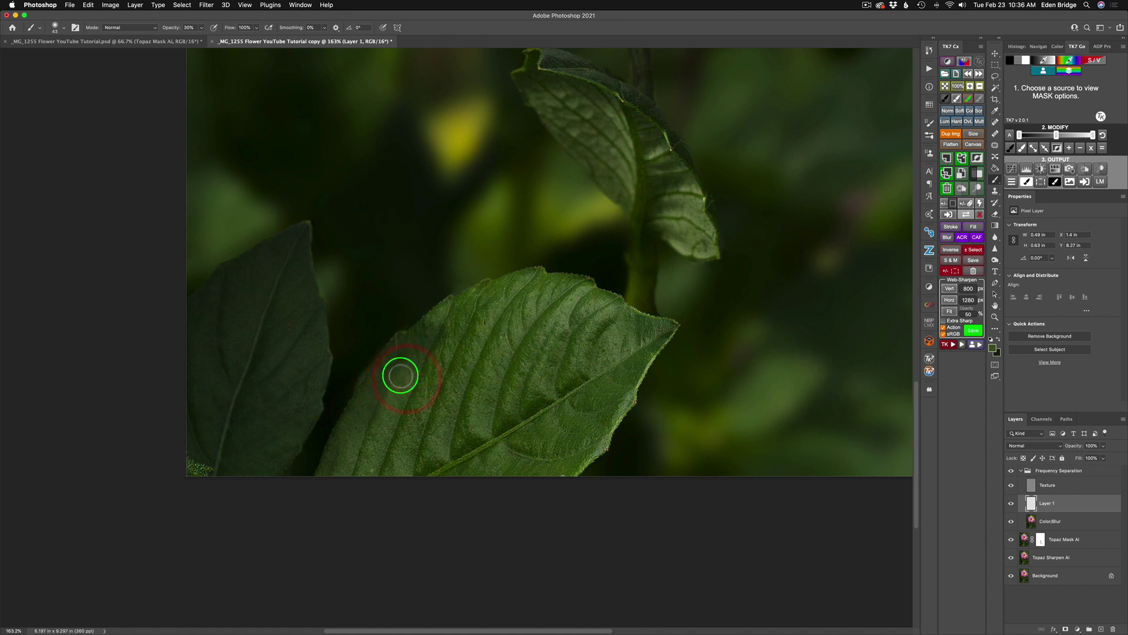
mouse_move(409, 376)
mouse_down()
mouse_move(388, 415)
mouse_move(429, 333)
mouse_move(413, 359)
mouse_move(412, 335)
mouse_move(407, 343)
mouse_move(435, 319)
mouse_move(410, 346)
mouse_move(427, 327)
mouse_move(402, 386)
mouse_move(414, 365)
mouse_up()
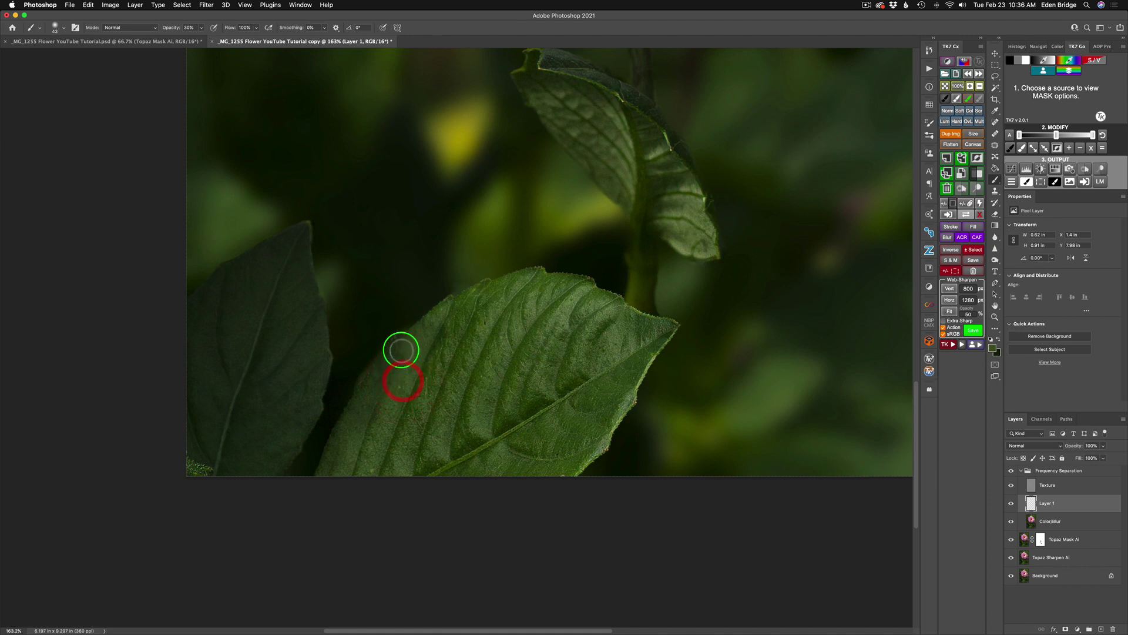
mouse_move(400, 357)
mouse_down()
mouse_move(372, 431)
mouse_move(397, 364)
mouse_move(371, 428)
mouse_move(411, 365)
mouse_up()
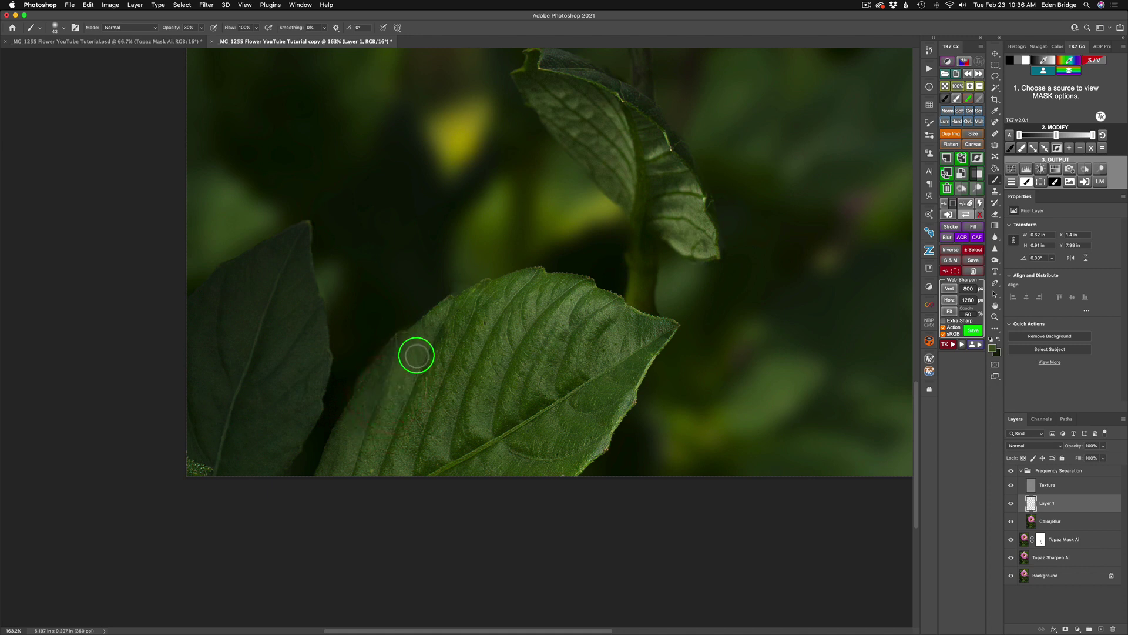
Resample greens along the large leaf's left edge and paint the edge down to the bottom of the image.
alt+click(440, 315)
mouse_move(415, 345)
mouse_down()
mouse_move(442, 308)
mouse_move(378, 421)
mouse_up()
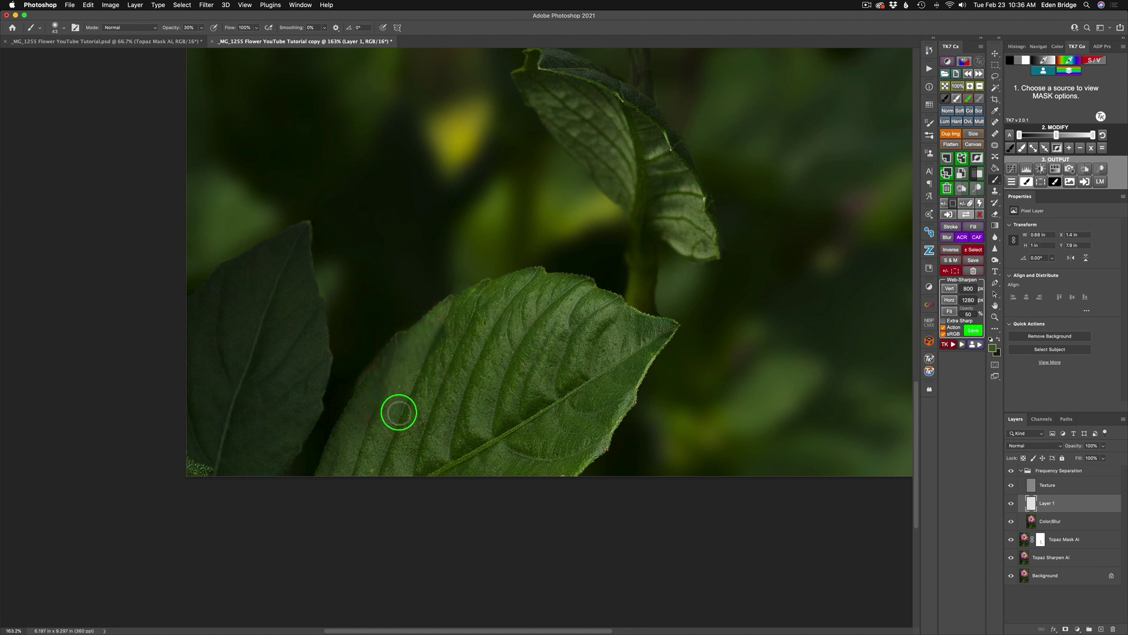
alt+click(364, 409)
drag(365, 406, 341, 468)
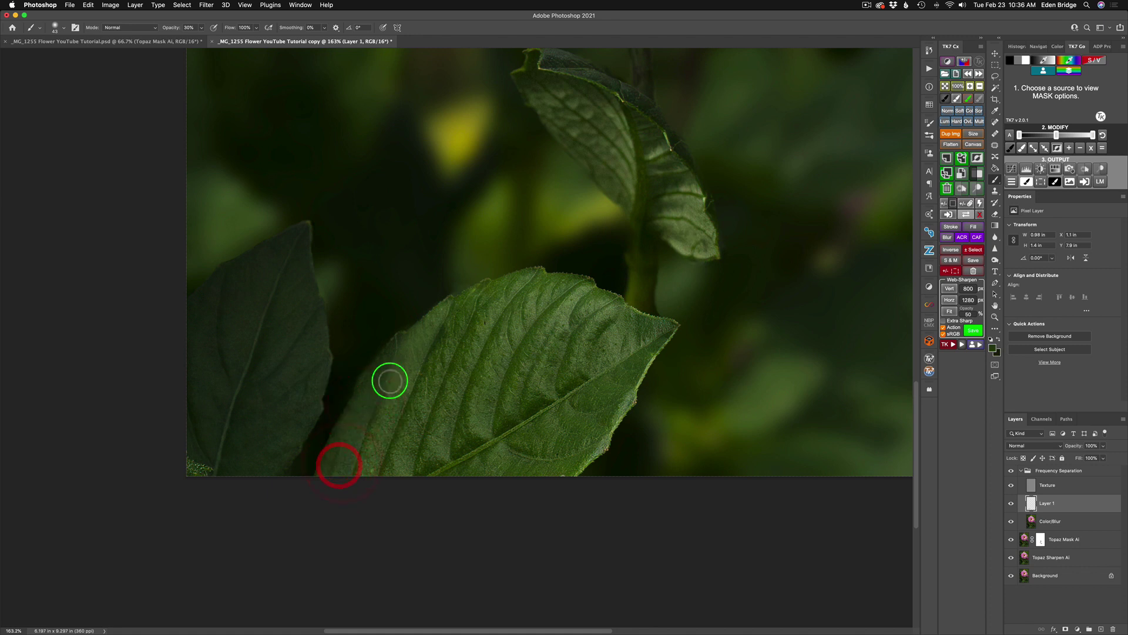
click(413, 333)
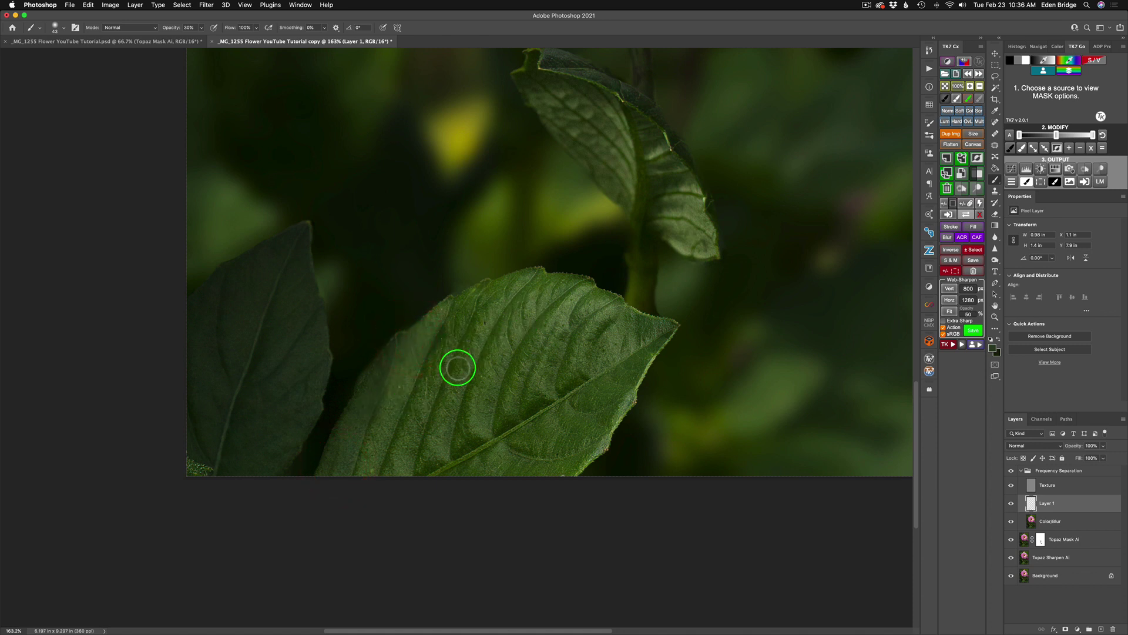
click(445, 343)
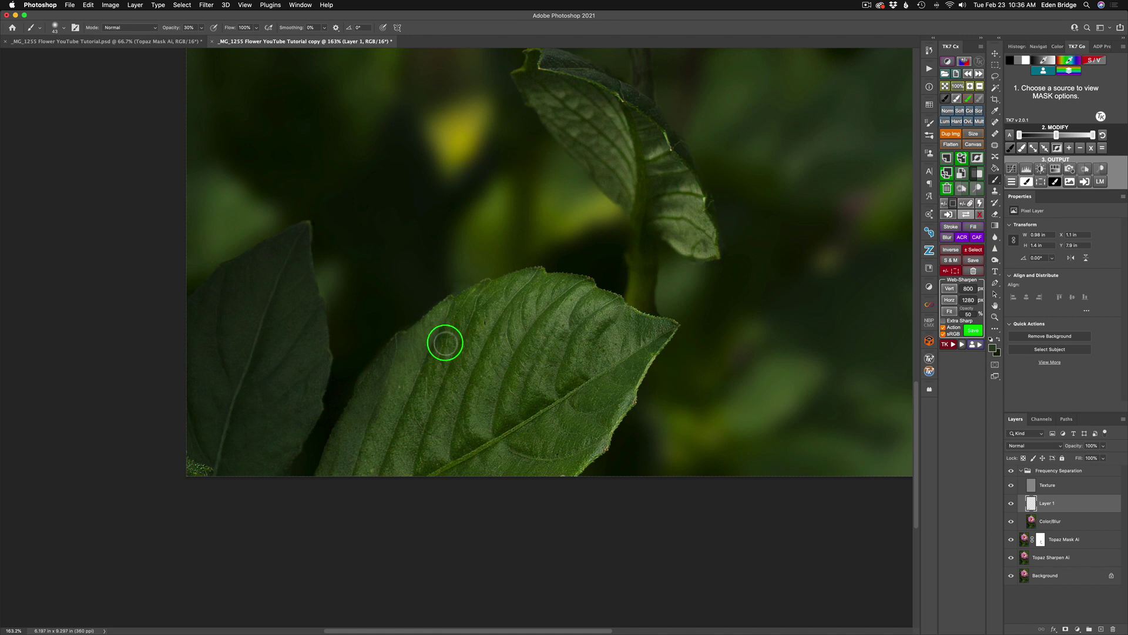
Sample a darker green from the large leaf and darken its surface with long brush strokes between the veins.
alt+click(450, 331)
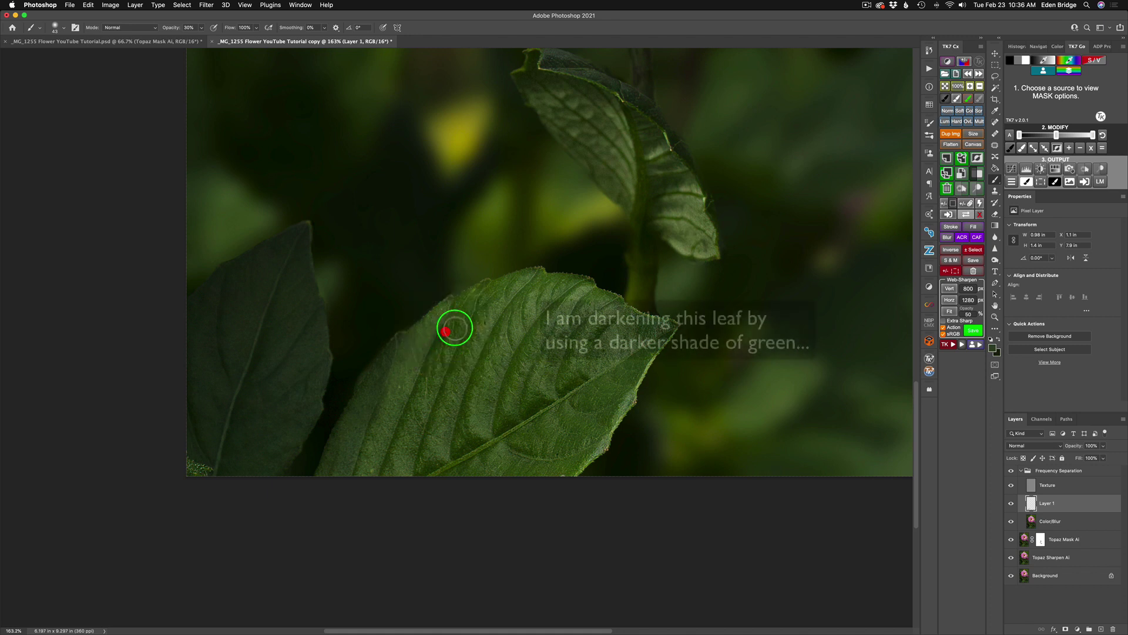
drag(441, 340, 473, 295)
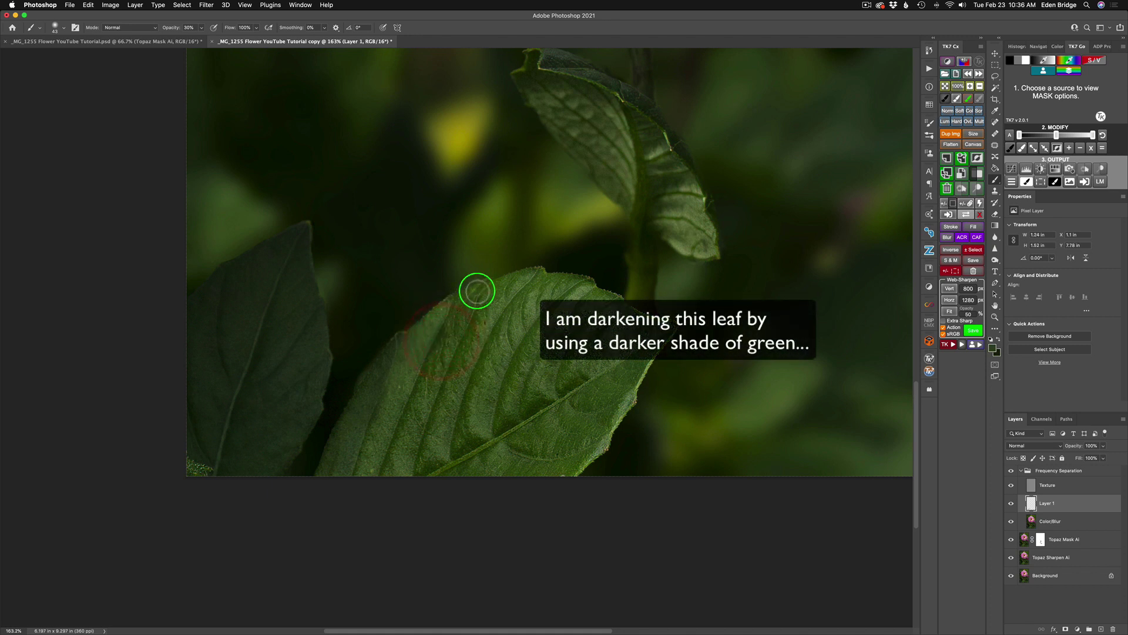
drag(418, 385, 474, 298)
drag(408, 431, 451, 342)
mouse_move(395, 475)
mouse_down()
mouse_move(422, 409)
mouse_move(403, 483)
mouse_move(418, 404)
mouse_move(392, 466)
mouse_move(424, 384)
mouse_move(485, 293)
mouse_up()
mouse_move(486, 292)
mouse_down()
mouse_move(489, 322)
mouse_move(514, 327)
mouse_up()
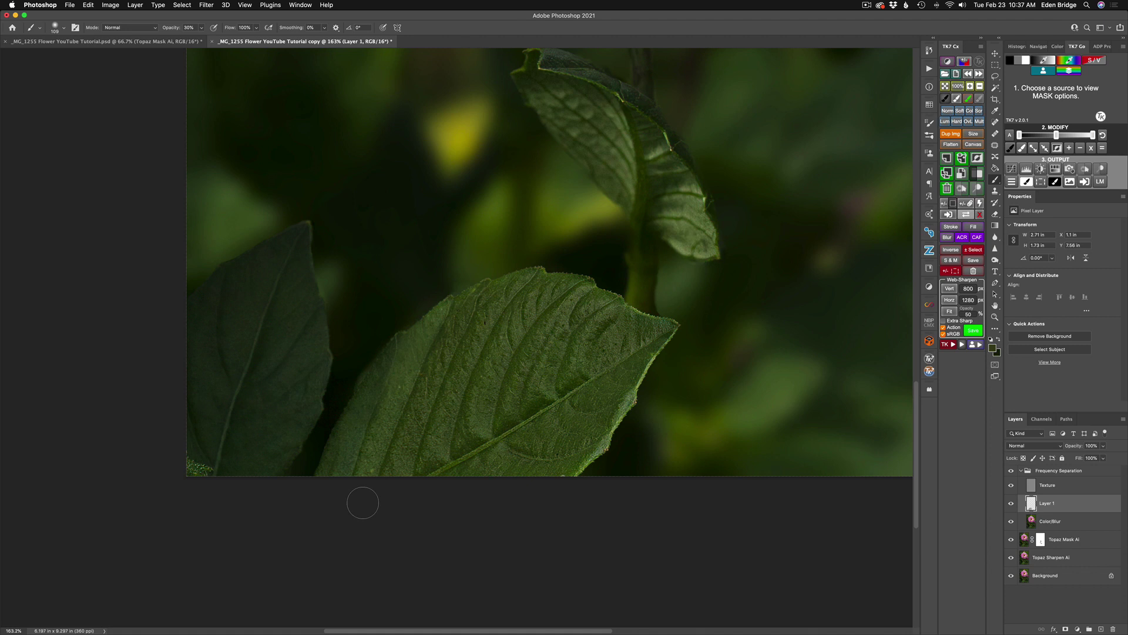
Hide and show the Frequency Separation group to compare the leaf before and after painting.
click(1012, 471)
click(1011, 471)
click(1011, 472)
click(1012, 473)
Erase the paint spilling past the large leaf's upper-left edge on Layer 1, then compare with the layer hidden and shown.
drag(430, 302, 390, 292)
key(e)
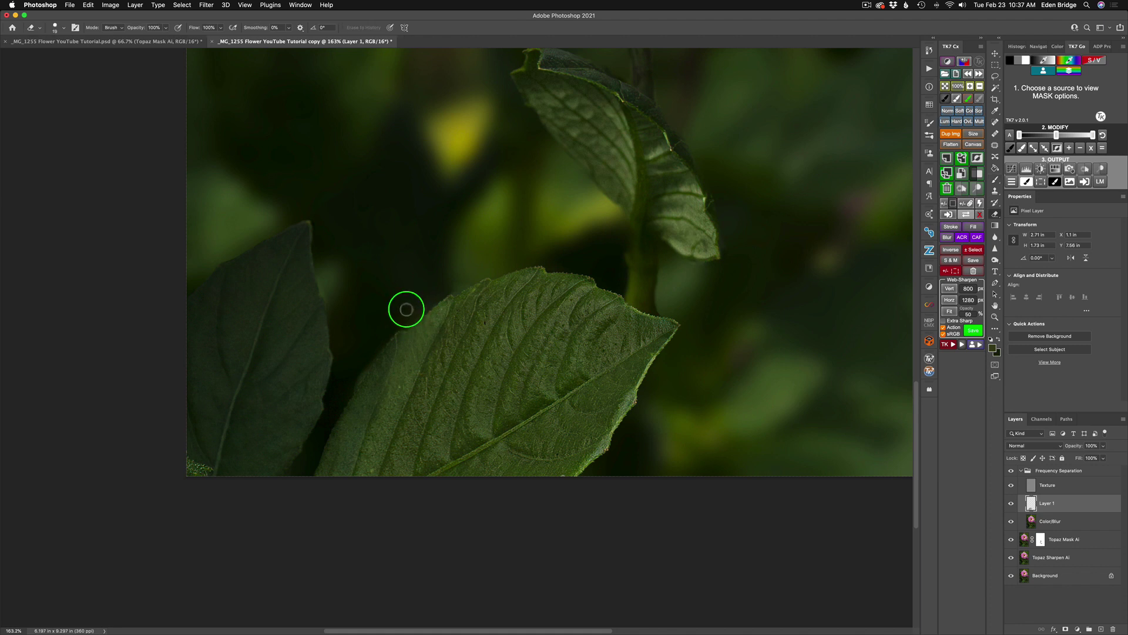
mouse_move(405, 307)
mouse_down()
mouse_move(383, 449)
mouse_move(376, 261)
mouse_up()
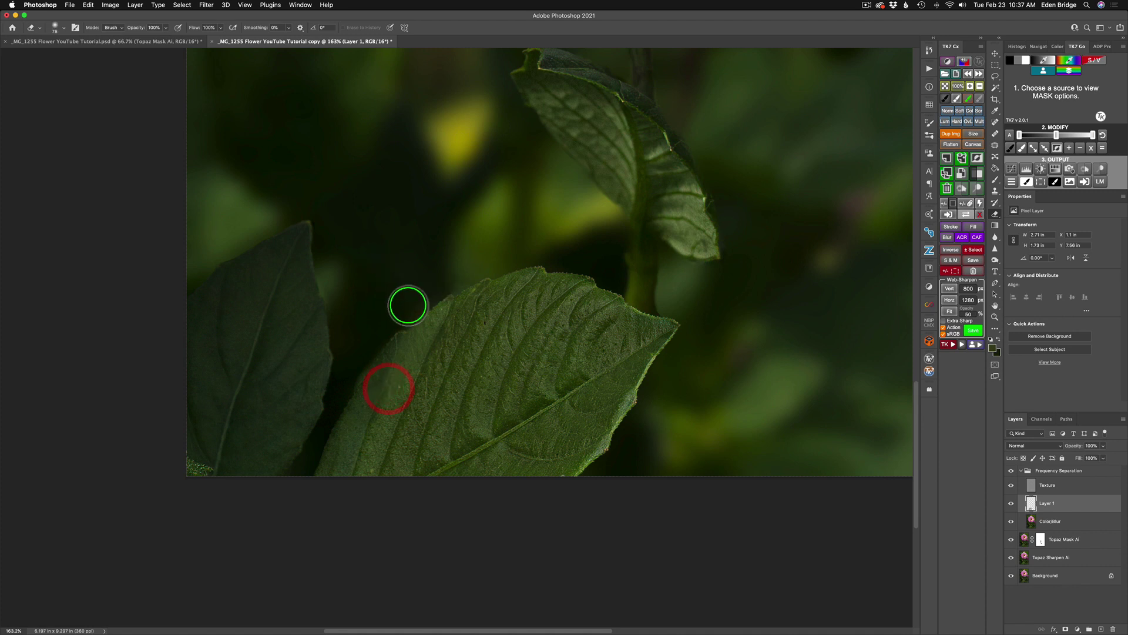
click(397, 309)
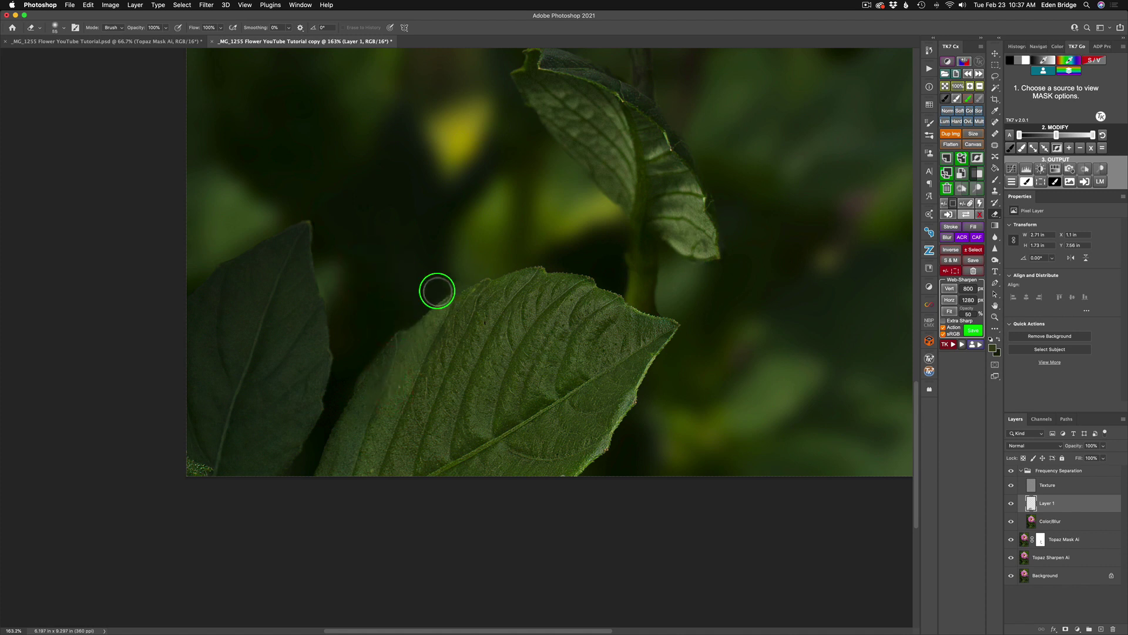
click(466, 270)
click(399, 306)
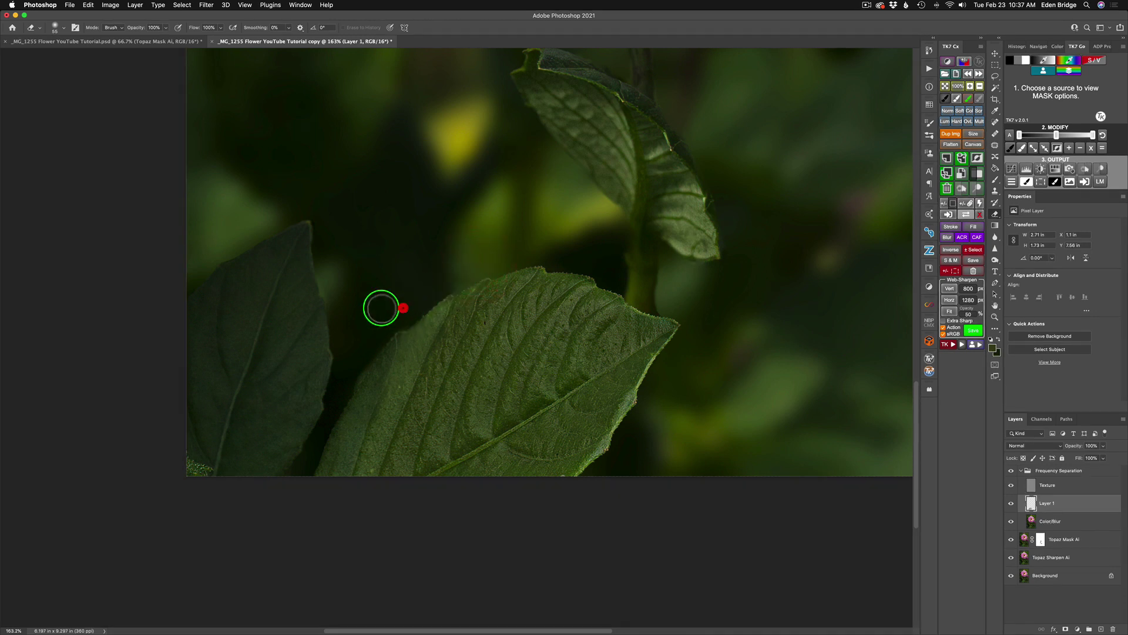
click(1011, 504)
click(1012, 504)
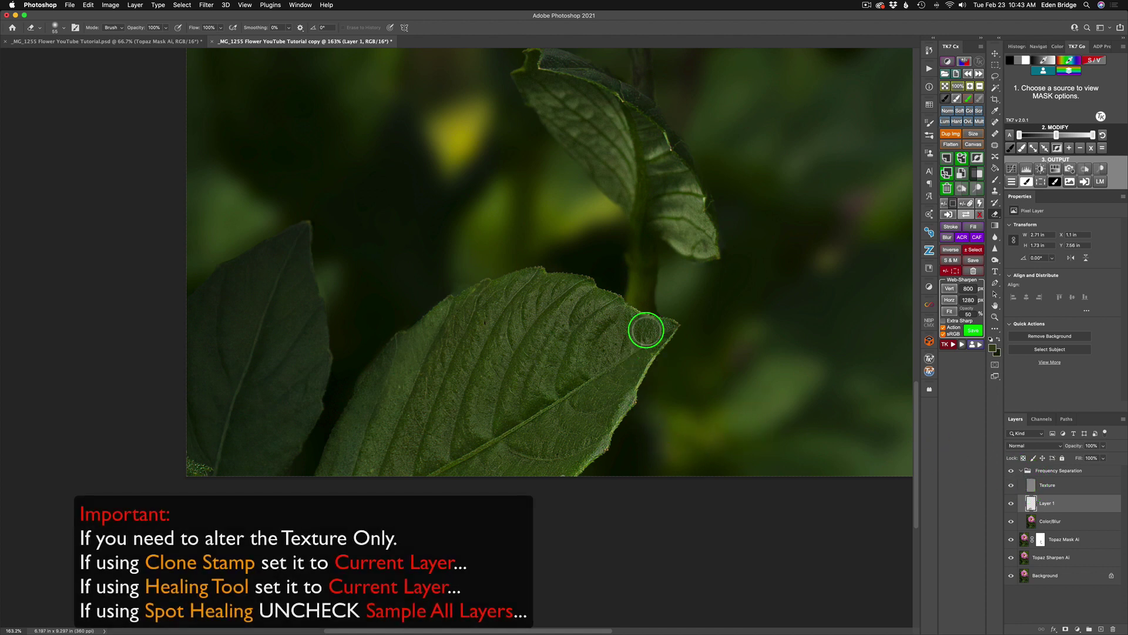
Sample a dark green from the curled leaf on the stem and brush it over the bright areas of both leaf halves.
drag(634, 265, 598, 478)
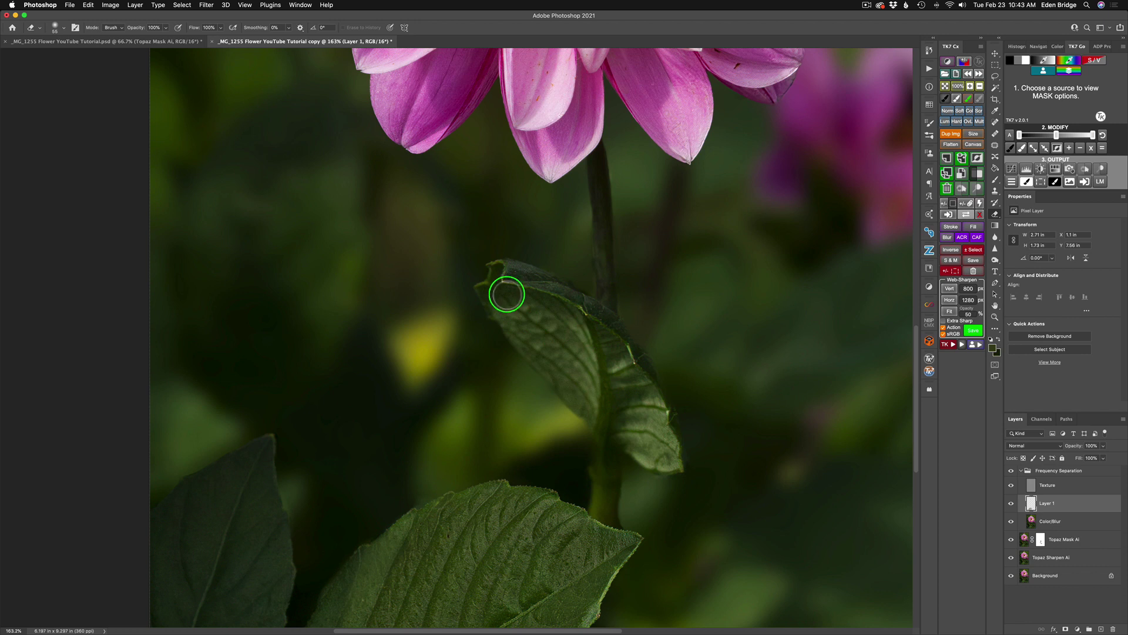
click(1029, 499)
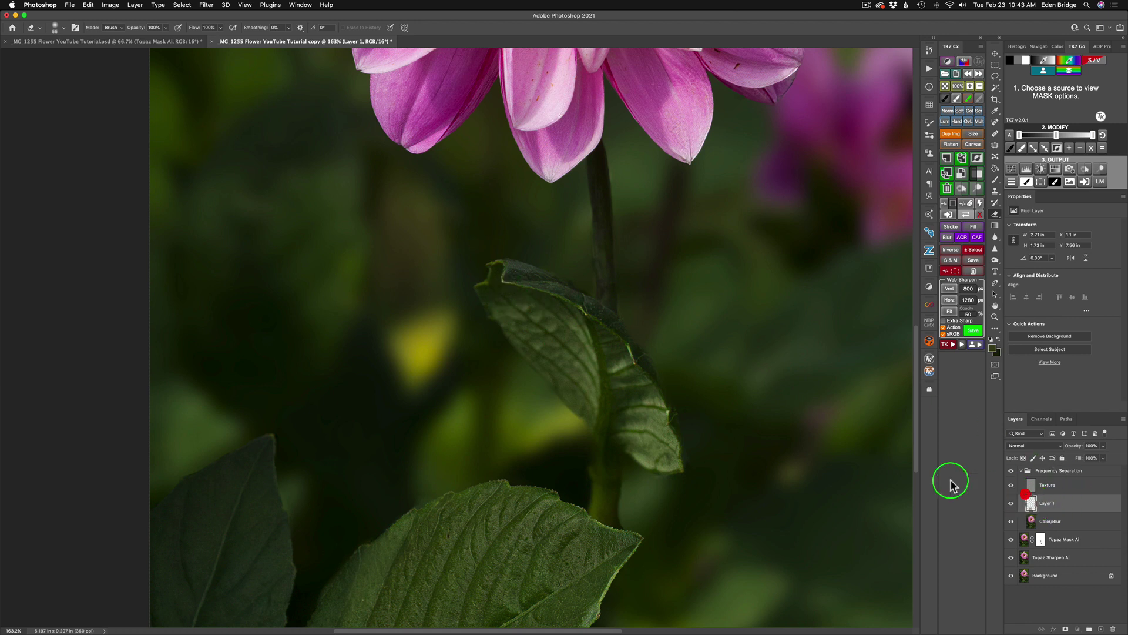
key(b)
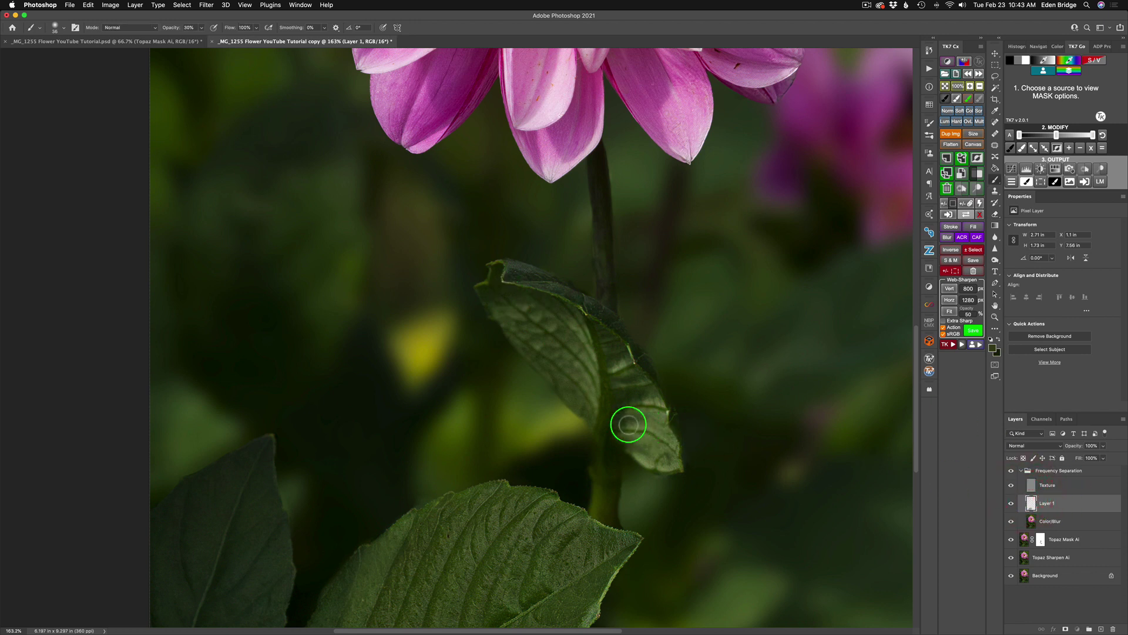
alt+click(535, 299)
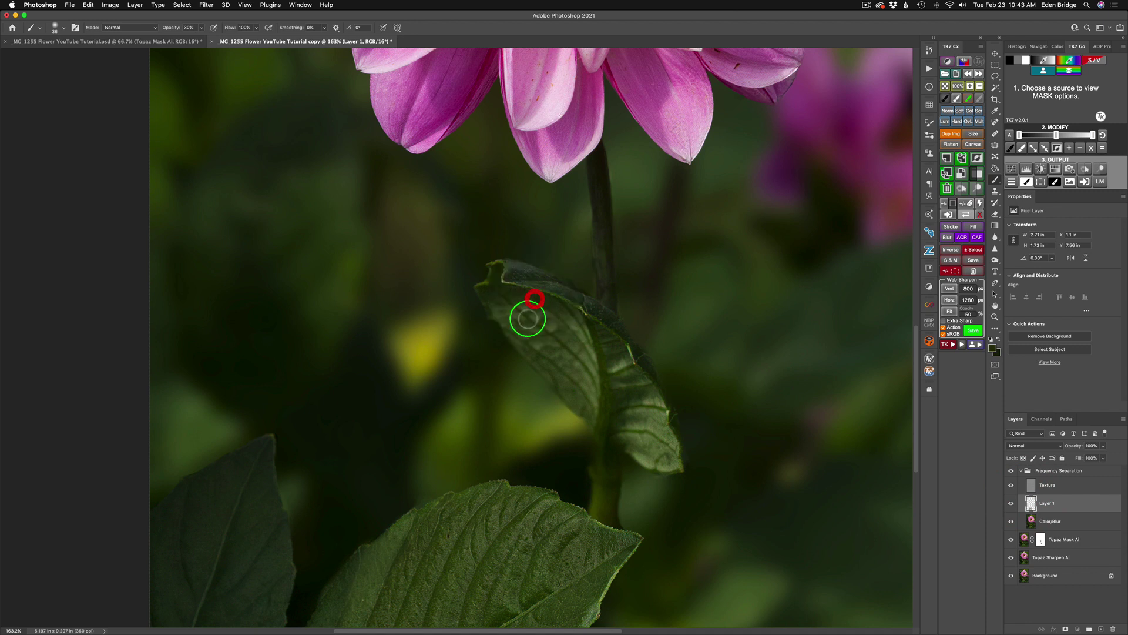
drag(521, 317, 542, 327)
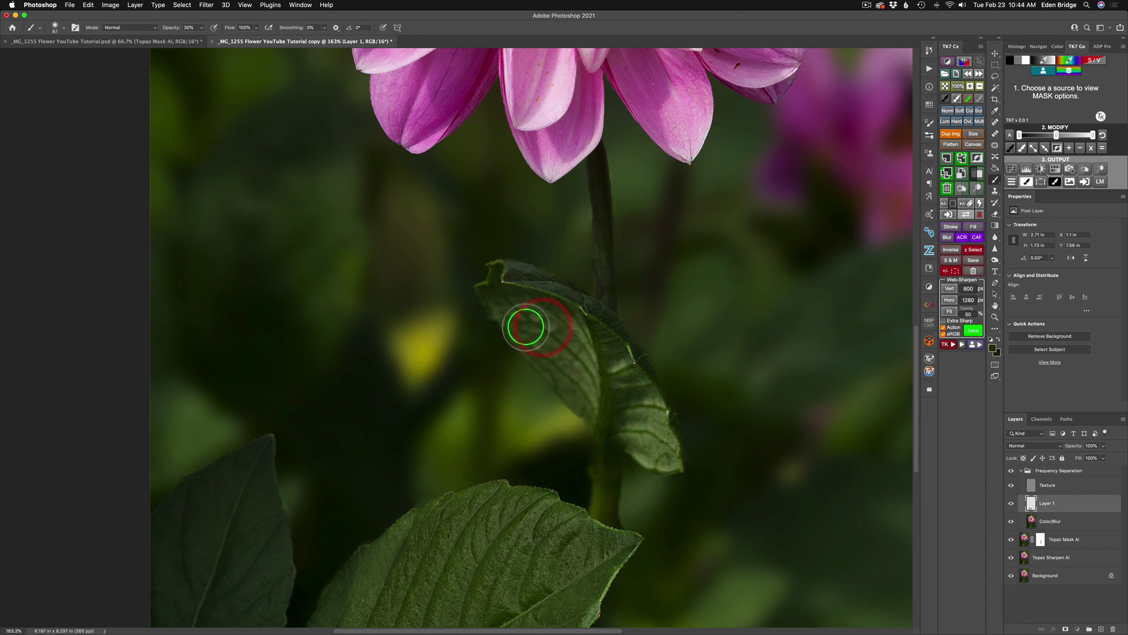
mouse_move(574, 355)
mouse_down()
mouse_move(575, 324)
mouse_move(577, 393)
mouse_up()
mouse_move(539, 310)
mouse_down()
mouse_move(587, 371)
mouse_move(583, 394)
mouse_up()
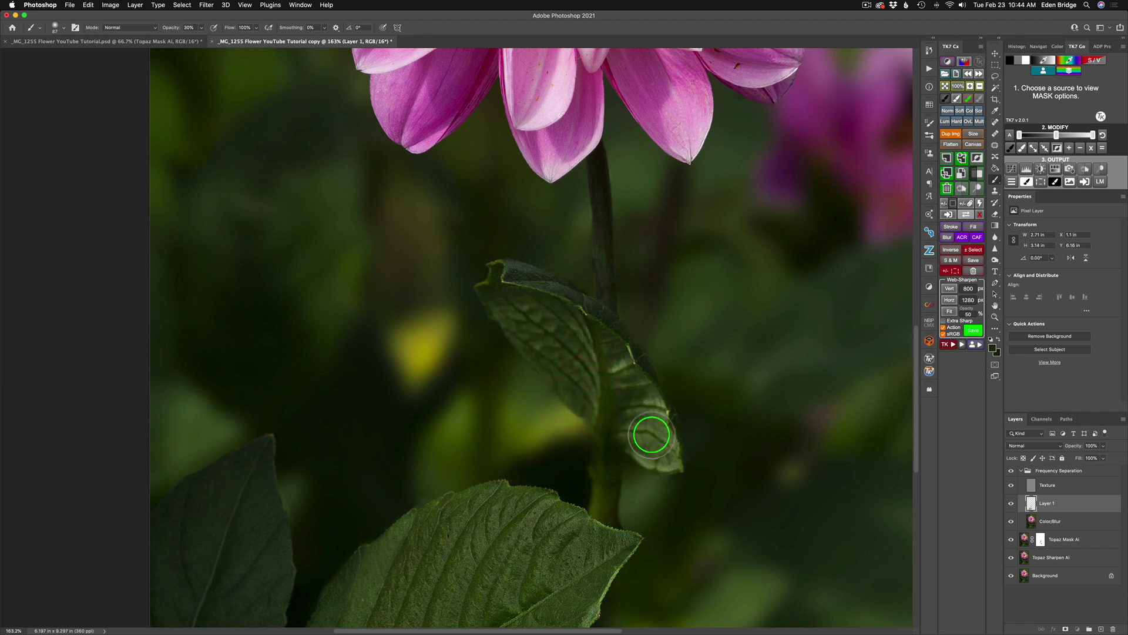
mouse_move(618, 370)
mouse_down()
mouse_move(645, 421)
mouse_move(650, 396)
mouse_move(665, 462)
mouse_up()
mouse_move(604, 374)
mouse_down()
mouse_move(571, 330)
mouse_move(537, 338)
mouse_move(492, 326)
mouse_up()
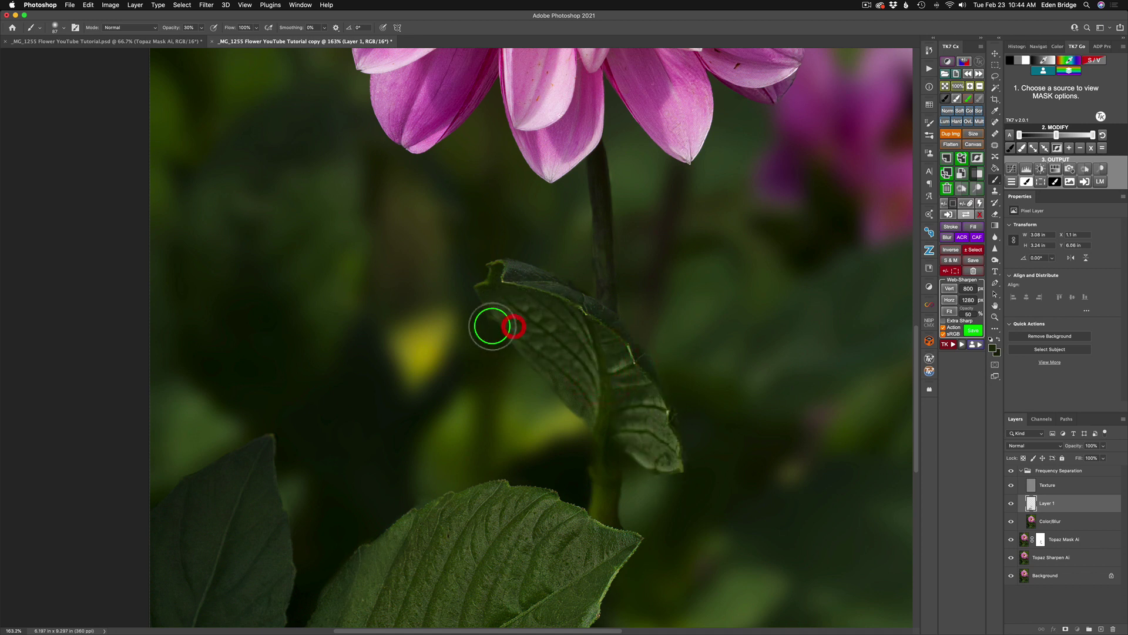
Fit the whole image in view and toggle the Frequency Separation group to compare before and after.
key(super+0)
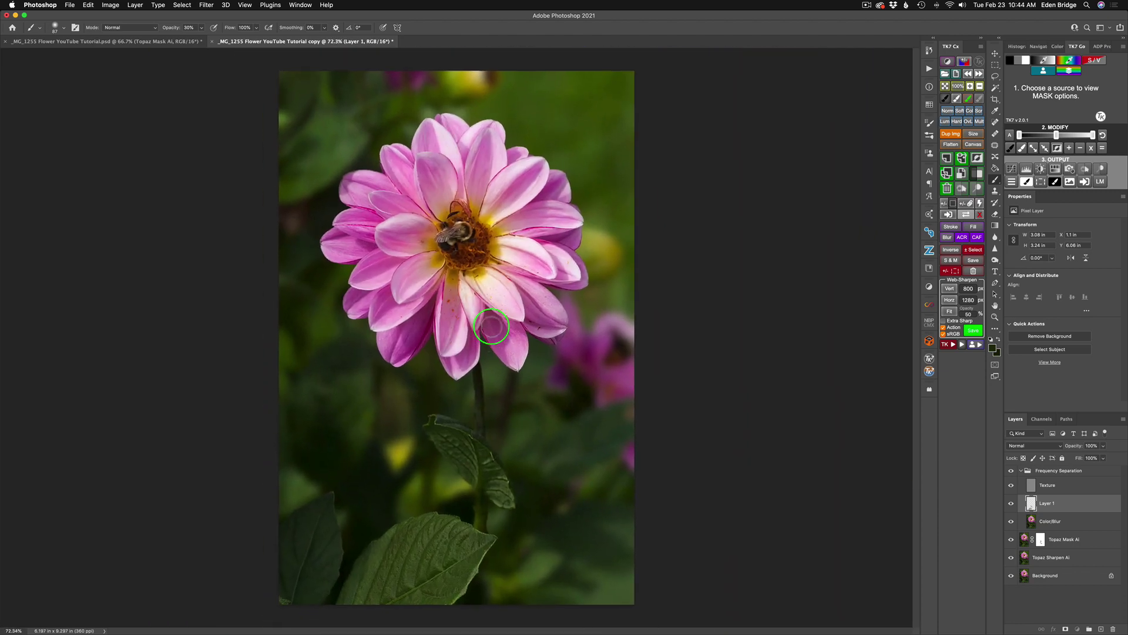
click(1010, 473)
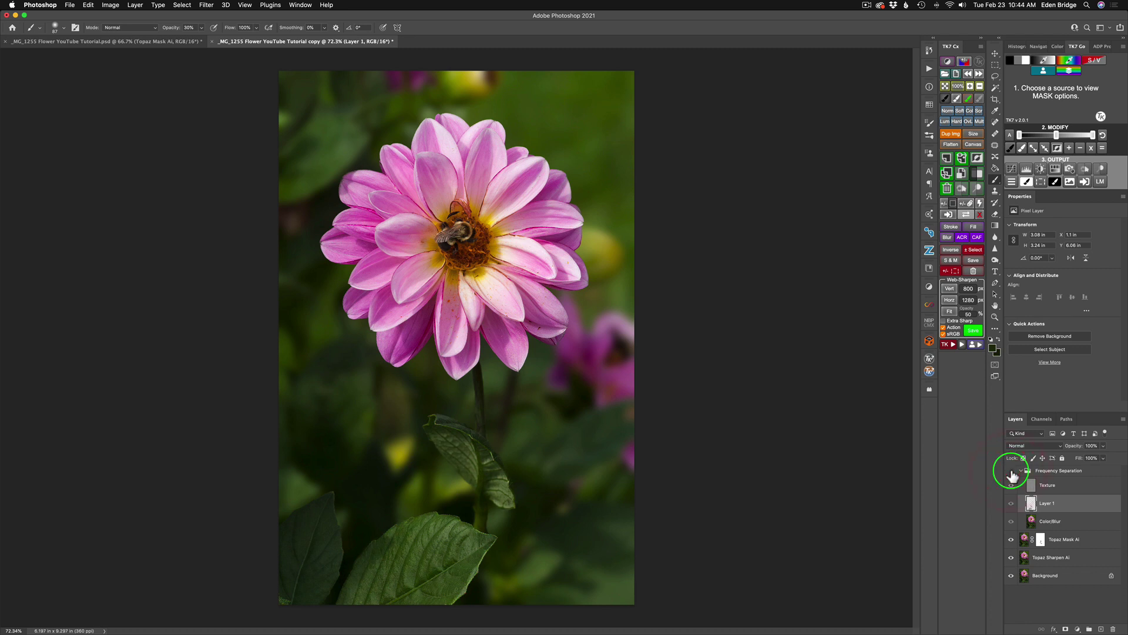
click(1011, 472)
click(1011, 471)
click(1012, 473)
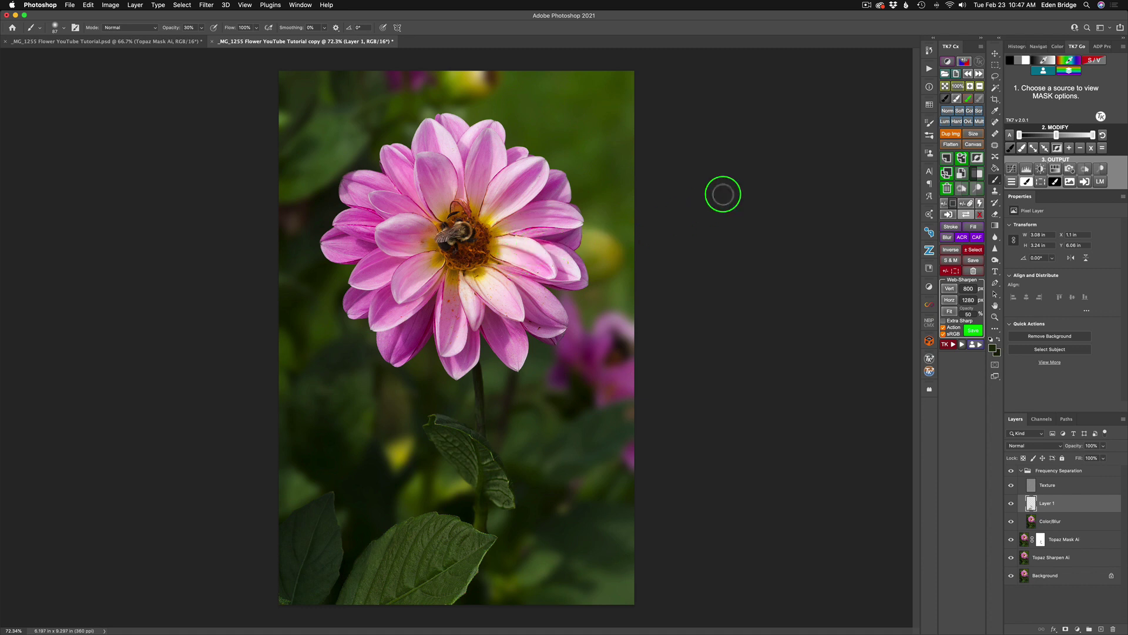
Sample pink from a right-hand petal and paint it over the pale petals right and lower right of the flower's centre, reducing brush opacity to 20%.
click(971, 88)
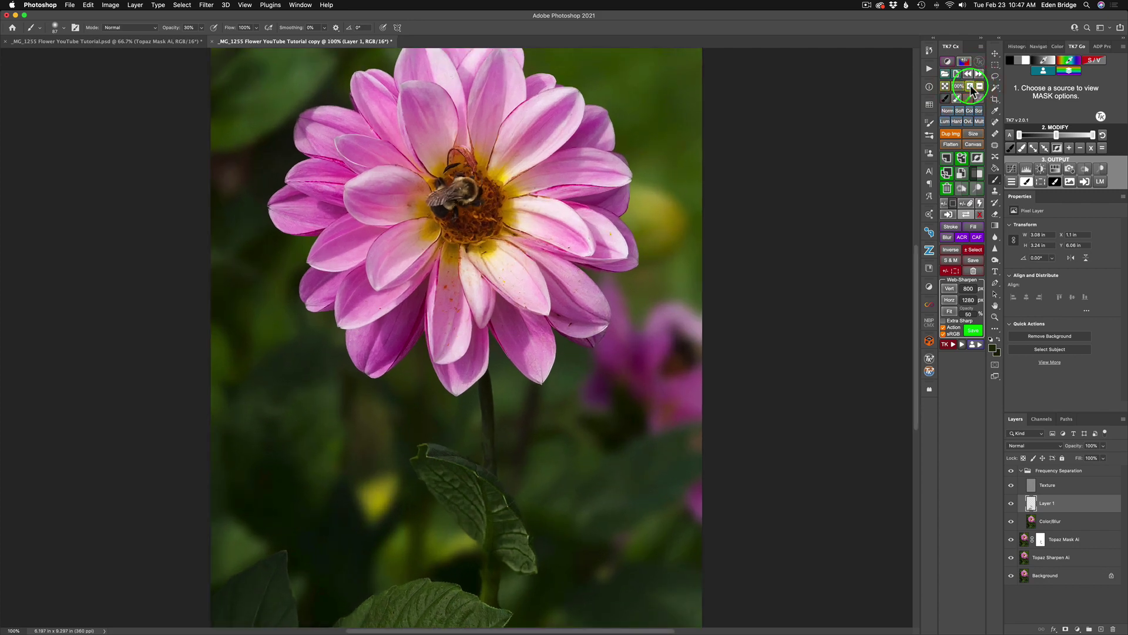
click(971, 88)
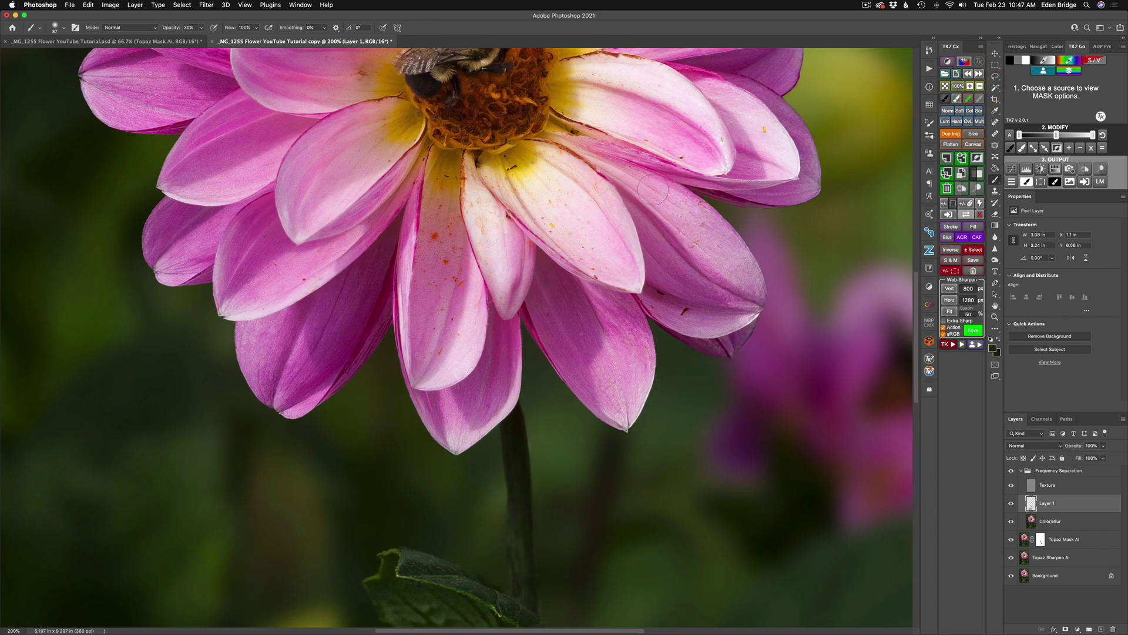
mouse_move(605, 161)
mouse_down()
mouse_move(541, 327)
mouse_move(537, 398)
mouse_up()
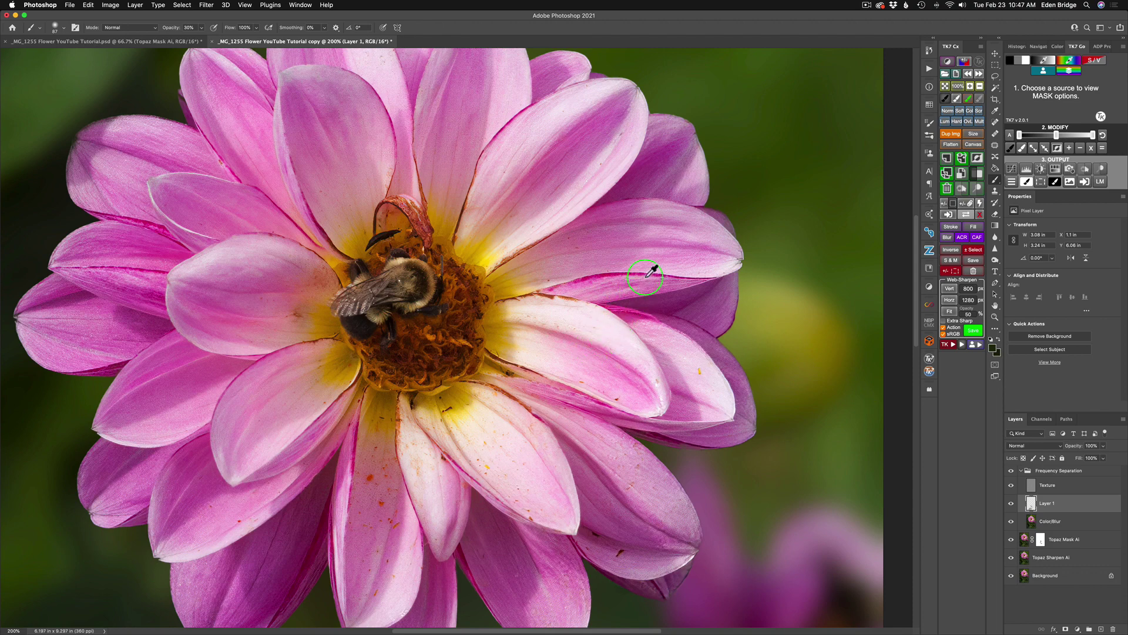
alt+click(661, 242)
mouse_move(519, 310)
mouse_down()
mouse_move(569, 316)
mouse_move(647, 379)
mouse_move(602, 320)
mouse_move(530, 305)
mouse_up()
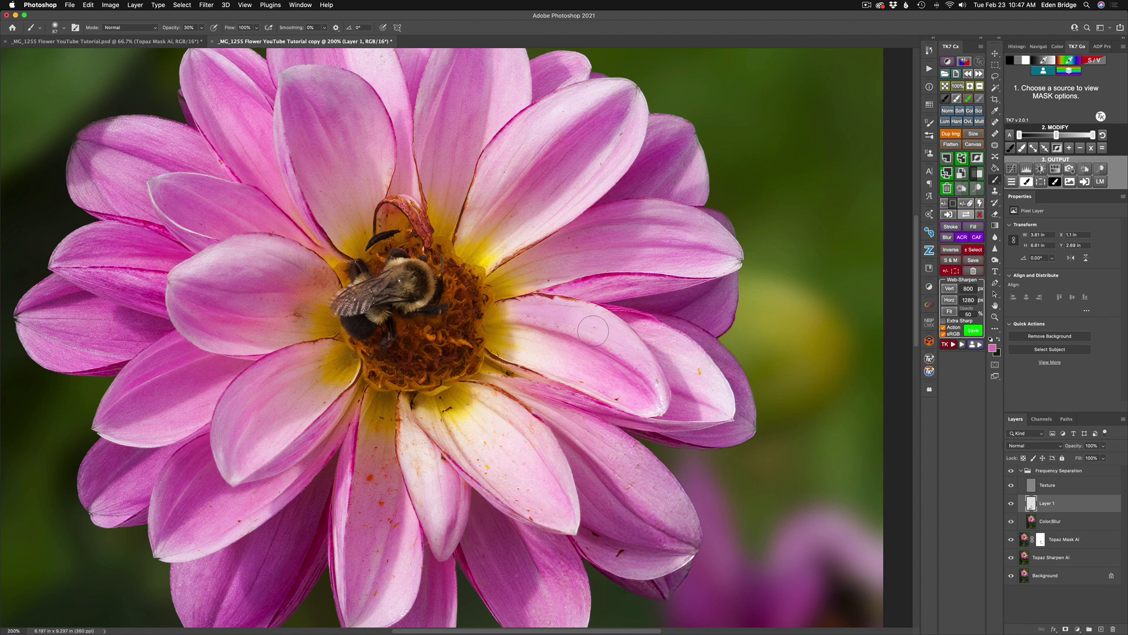
drag(520, 349, 559, 368)
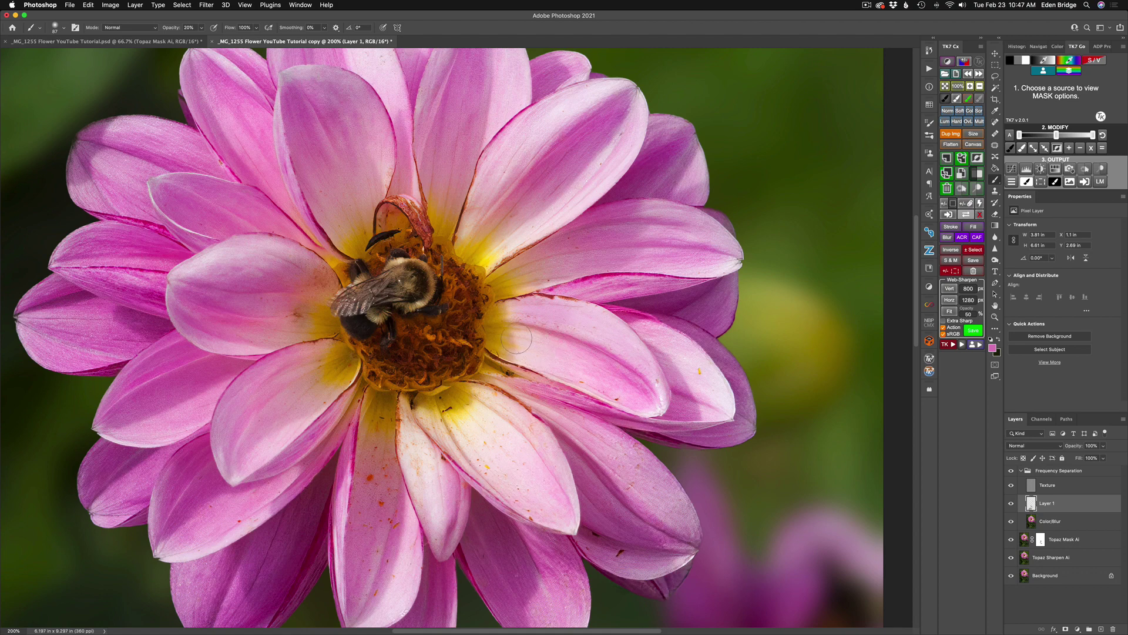
mouse_move(502, 406)
mouse_down()
mouse_move(482, 414)
mouse_move(508, 444)
mouse_move(482, 441)
mouse_move(500, 457)
mouse_move(507, 412)
mouse_move(546, 461)
mouse_up()
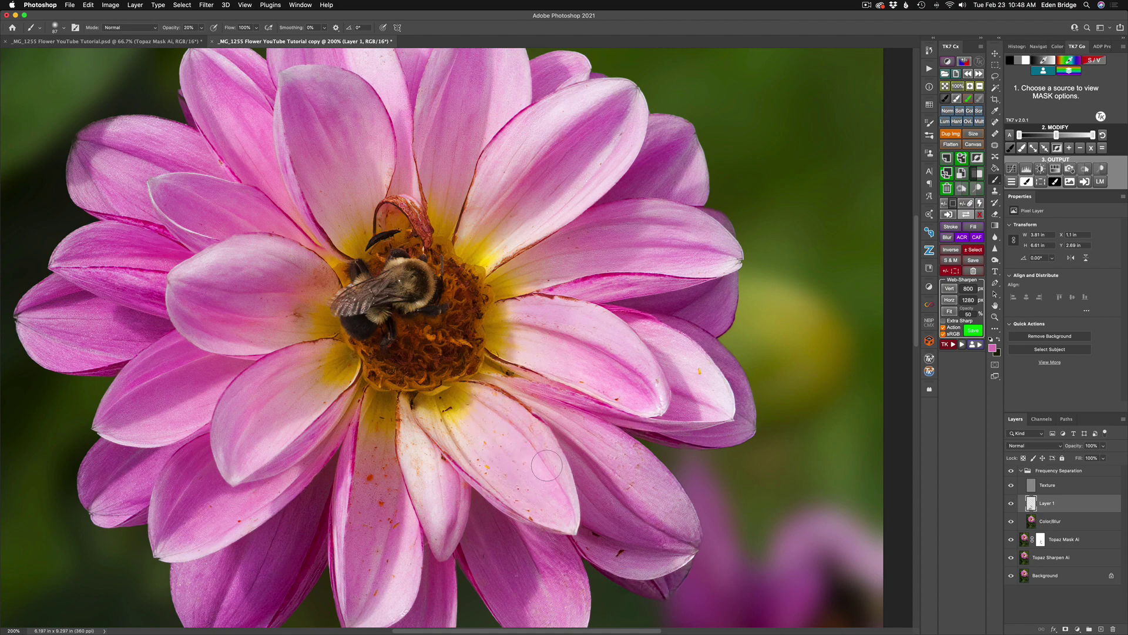
mouse_move(463, 454)
mouse_down()
mouse_move(435, 421)
mouse_move(506, 426)
mouse_up()
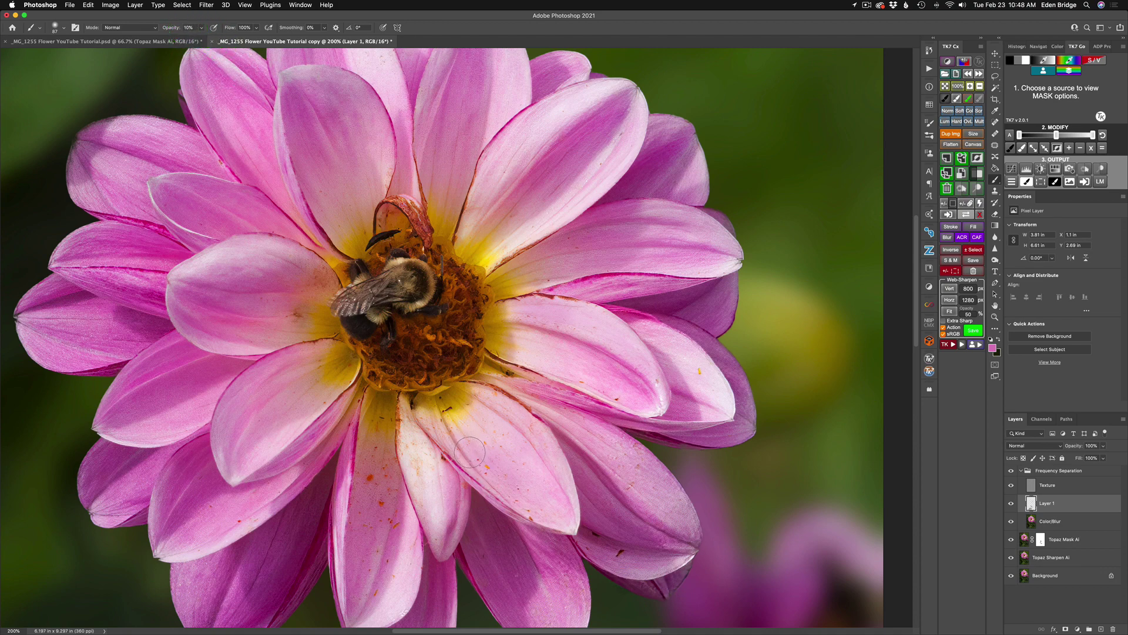
With the brush at 10% opacity, paint pink over the narrow petal below the centre and the tip of the large upper-right petal.
mouse_move(424, 445)
mouse_down()
mouse_move(411, 446)
mouse_move(422, 471)
mouse_up()
drag(425, 480, 429, 499)
click(428, 491)
click(429, 517)
click(433, 537)
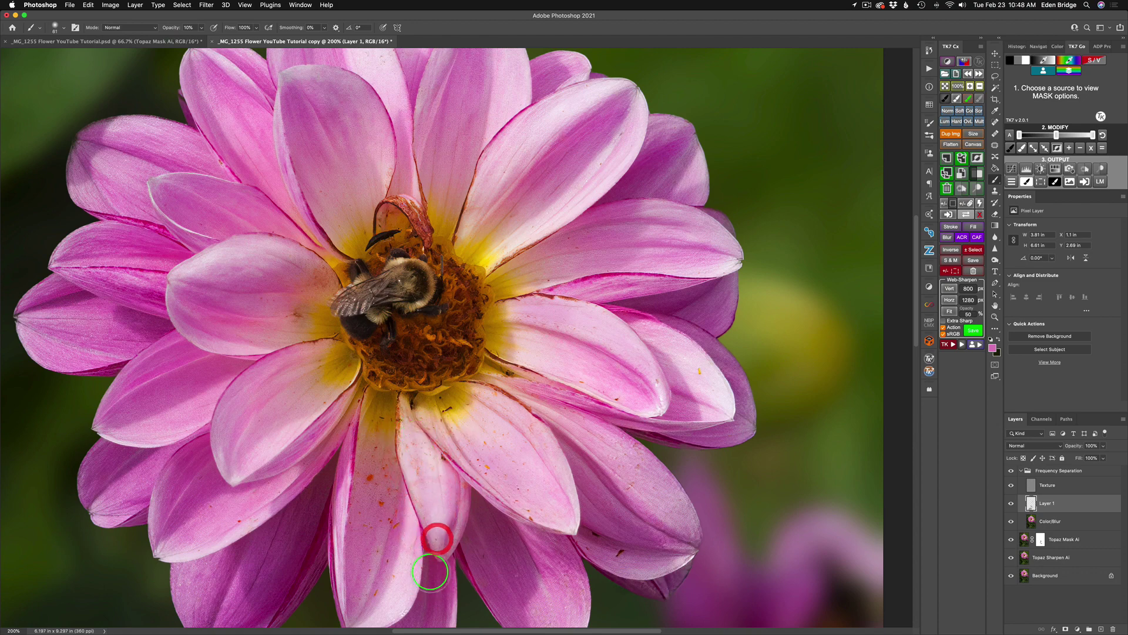
click(573, 89)
click(587, 91)
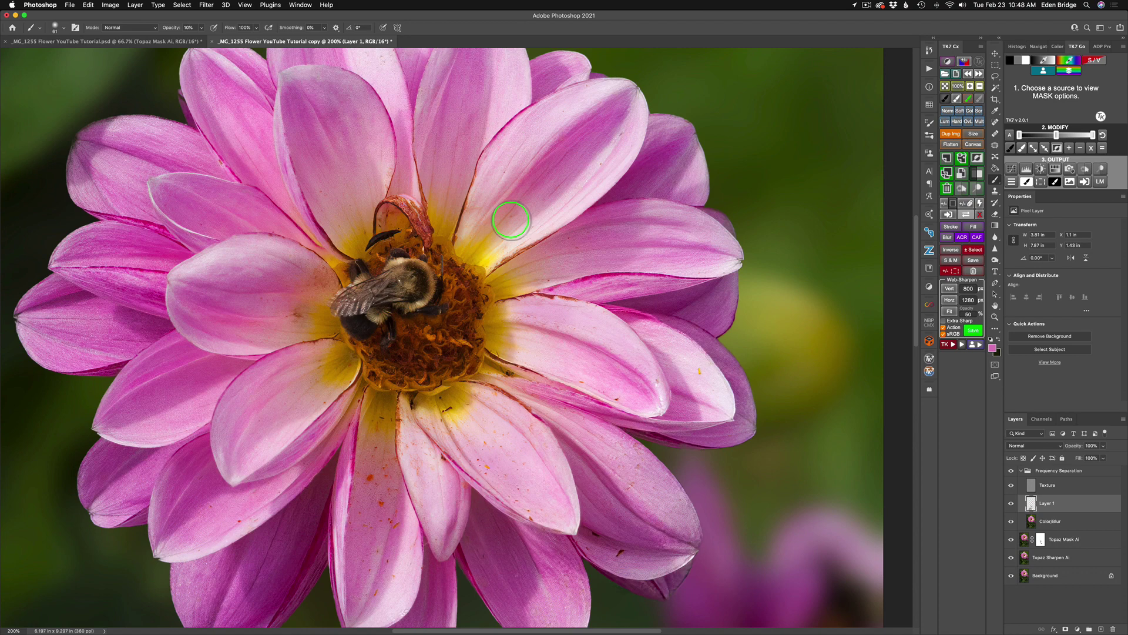
Sample magenta from the blurred background flower and paint over its dark centre at the image's right edge.
key(super+0)
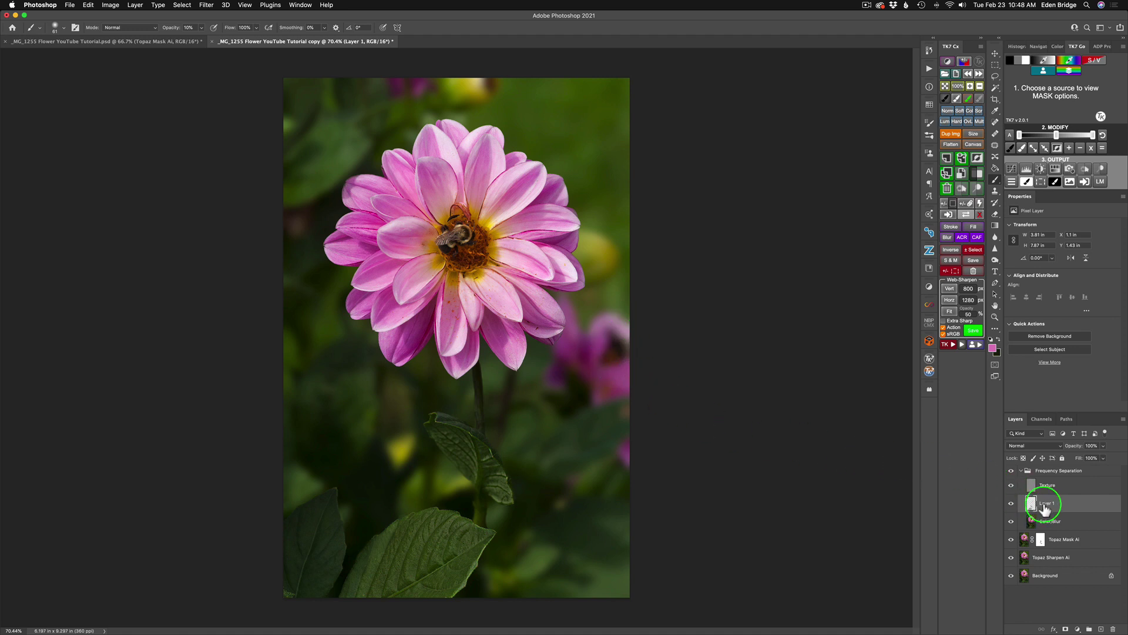
mouse_move(576, 355)
mouse_down()
mouse_move(595, 355)
mouse_move(592, 365)
mouse_move(617, 347)
mouse_move(632, 353)
mouse_move(609, 344)
mouse_up()
alt+click(593, 351)
drag(613, 363, 606, 341)
mouse_move(612, 369)
mouse_down()
mouse_move(620, 330)
mouse_move(613, 340)
mouse_up()
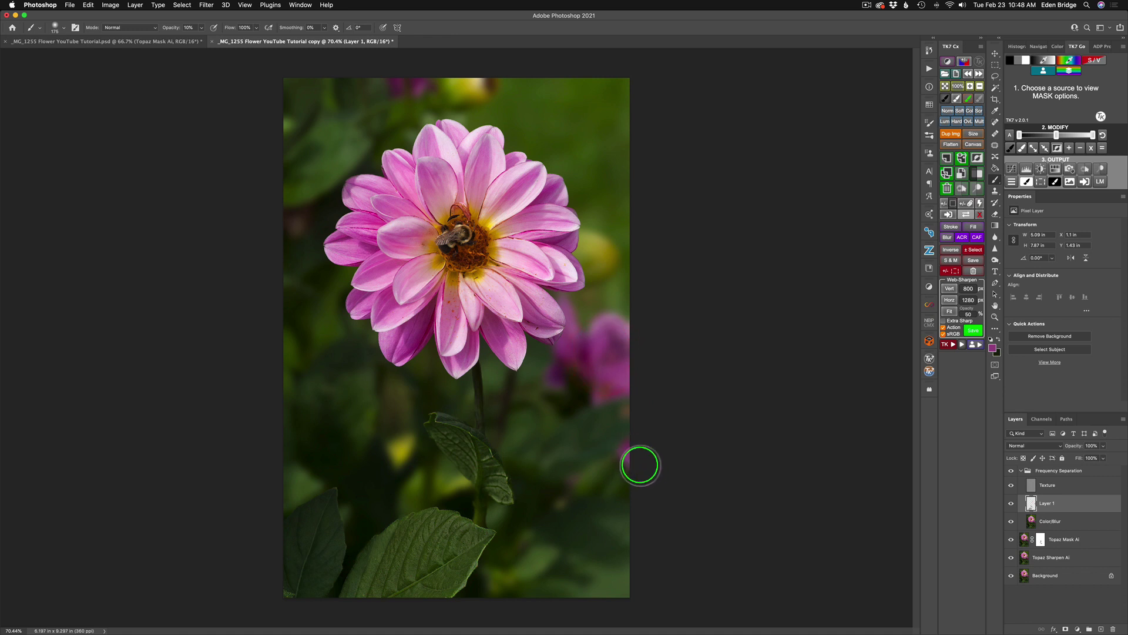
Sample the nearby dark green and paint out the small pink spot on the right edge below the blurred flower.
alt+click(617, 435)
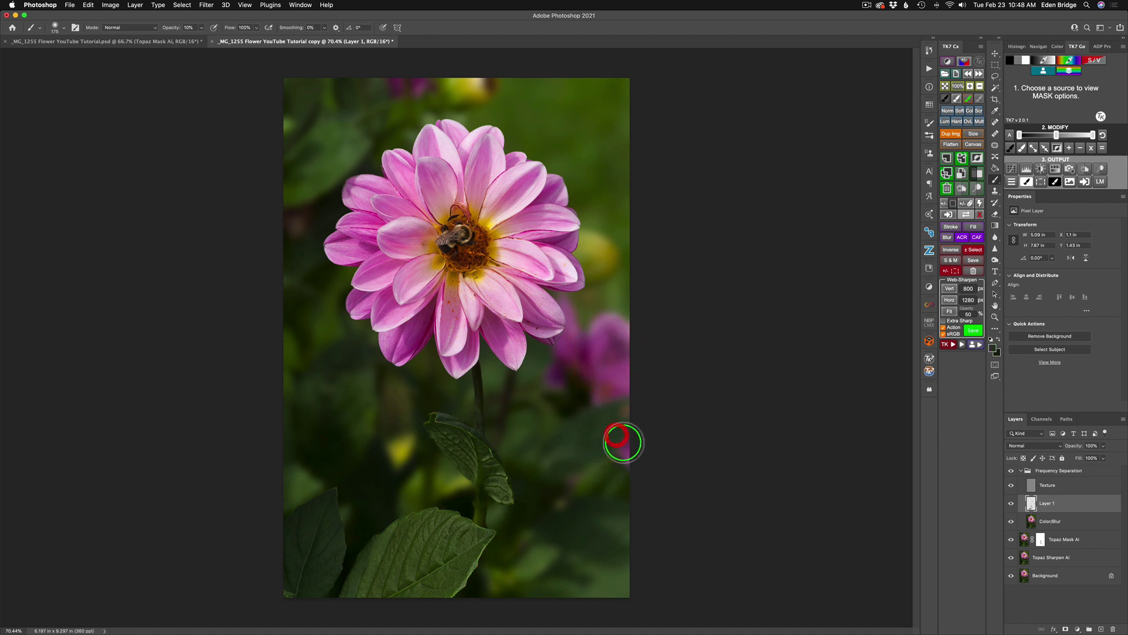
mouse_move(631, 457)
mouse_down()
mouse_move(623, 461)
mouse_move(642, 449)
mouse_move(625, 469)
mouse_up()
drag(645, 438, 625, 458)
mouse_move(650, 435)
mouse_down()
mouse_move(620, 469)
mouse_move(633, 443)
mouse_move(619, 452)
mouse_up()
mouse_move(654, 429)
mouse_down()
mouse_move(625, 458)
mouse_move(643, 429)
mouse_move(632, 441)
mouse_up()
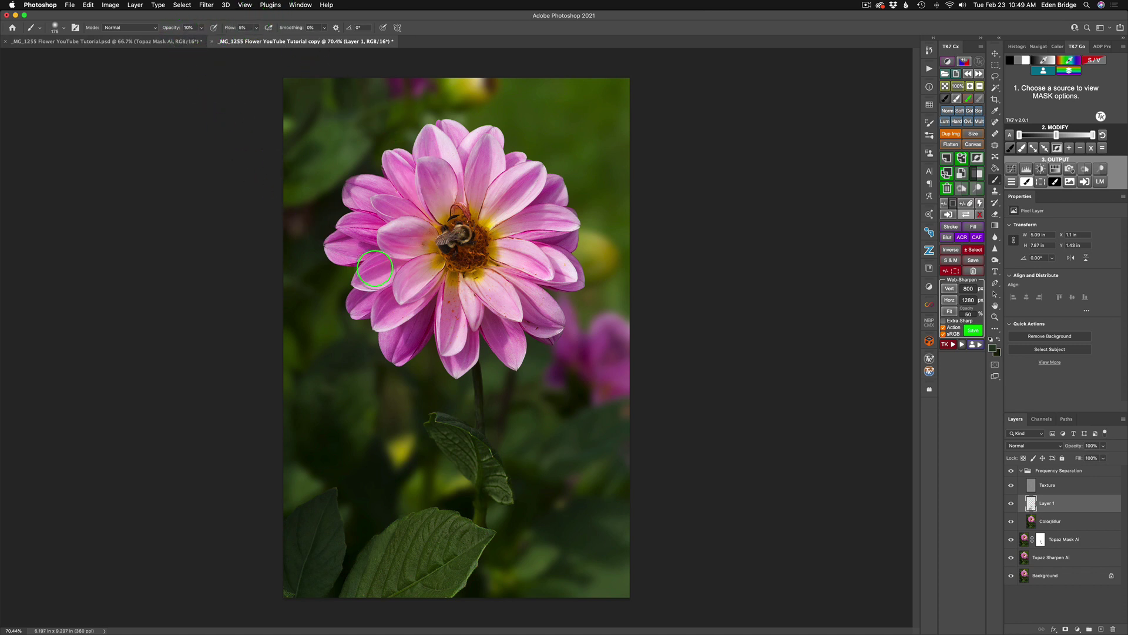
Set the brush opacity to 50% and paint green over the blurred pink blossom at the top of the image.
key(5)
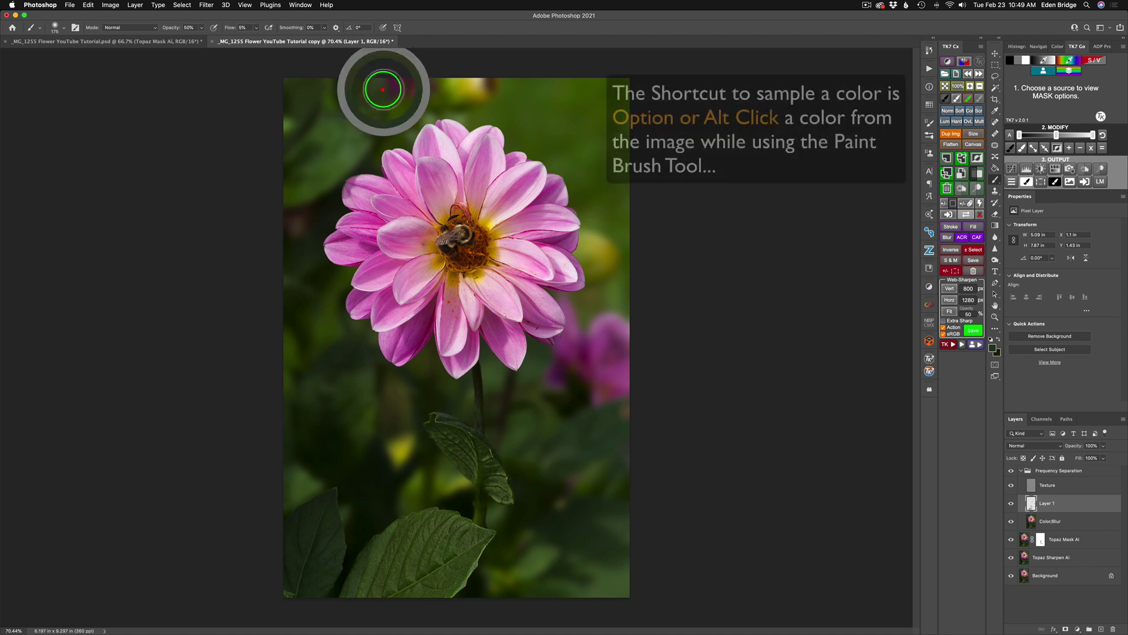
drag(389, 89, 404, 94)
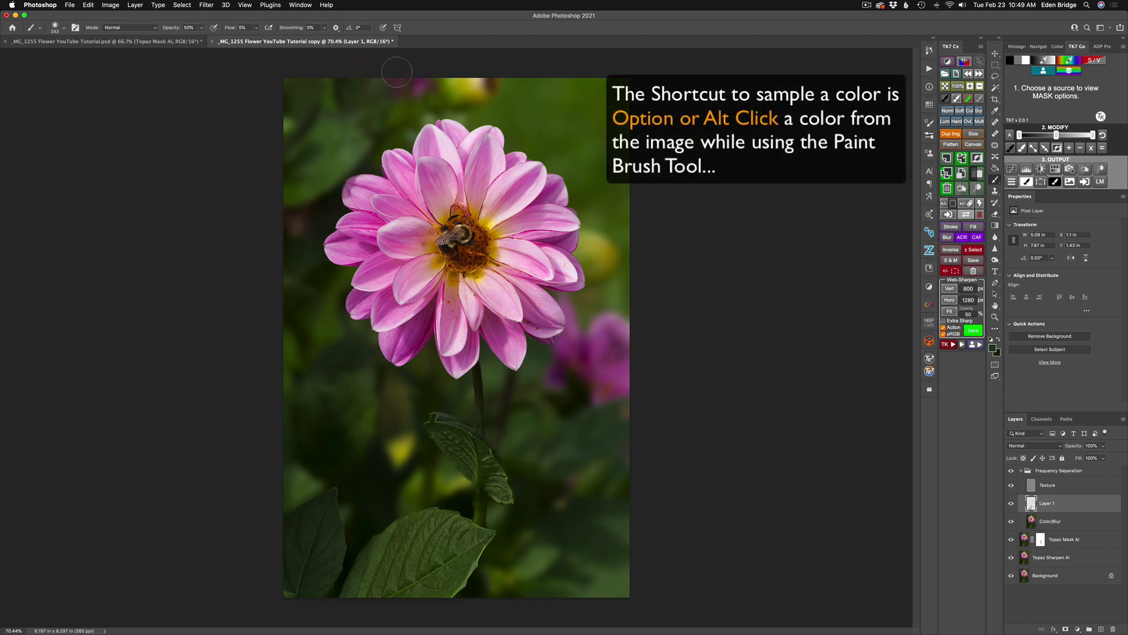
click(406, 85)
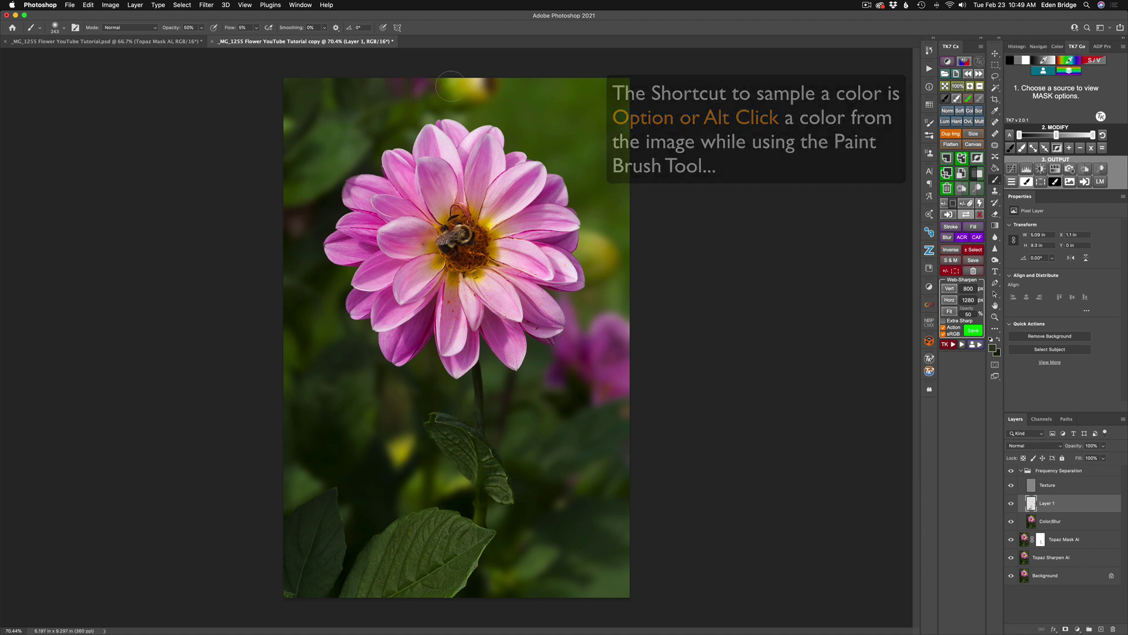
Sample greens beside the yellow bud at the image's top edge and paint the bud out with the brush at 100% opacity.
alt+click(429, 88)
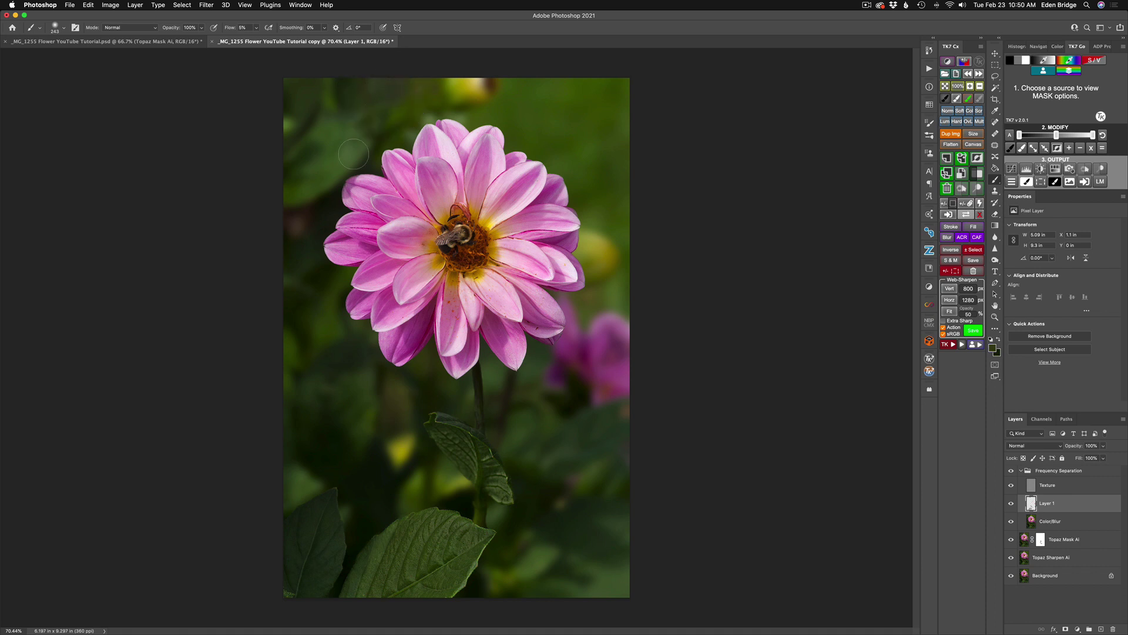
alt+click(443, 95)
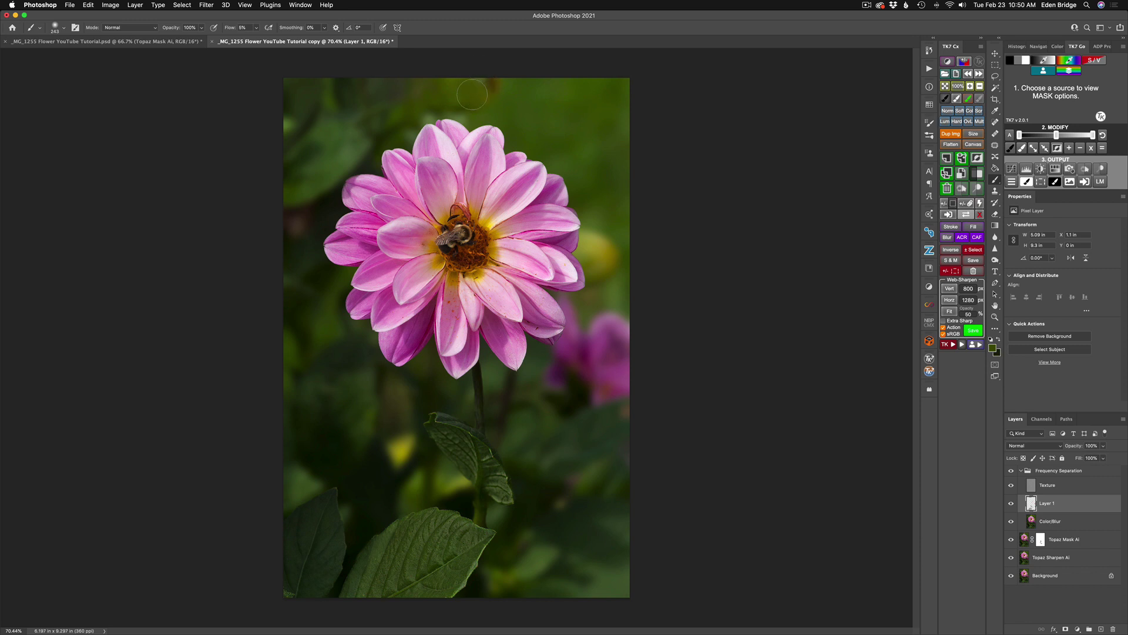
click(516, 93)
click(510, 88)
click(511, 89)
click(454, 83)
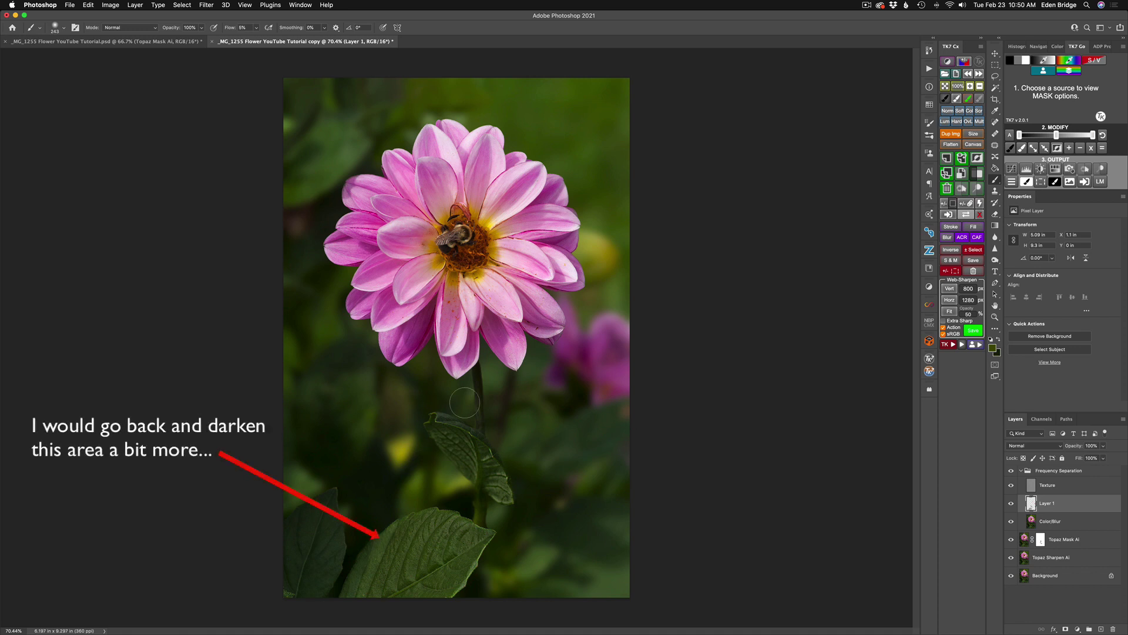
Switch to the _MG_1255 Flower YouTube Tutorial.psd document and toggle its Frequency Separation group to compare before and after.
click(155, 46)
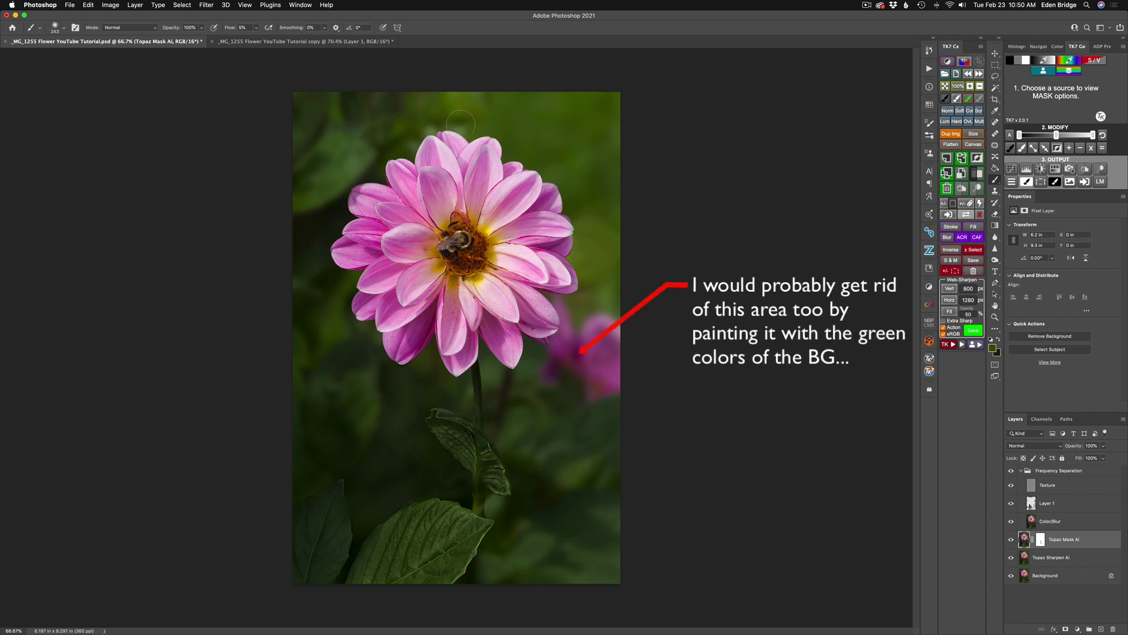
click(1011, 471)
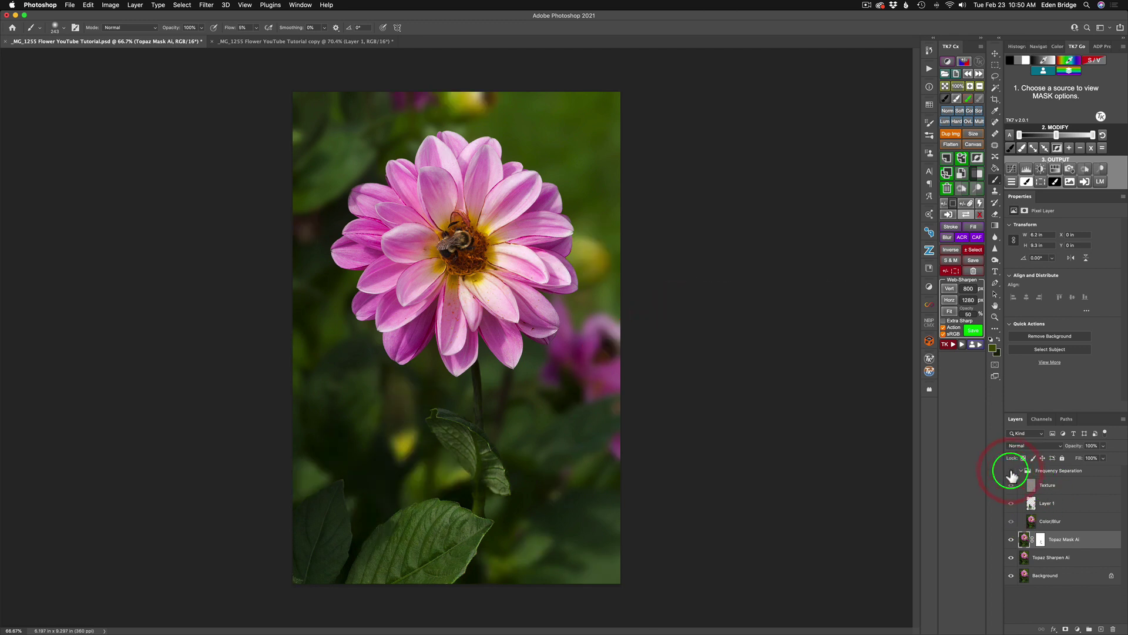
click(1011, 472)
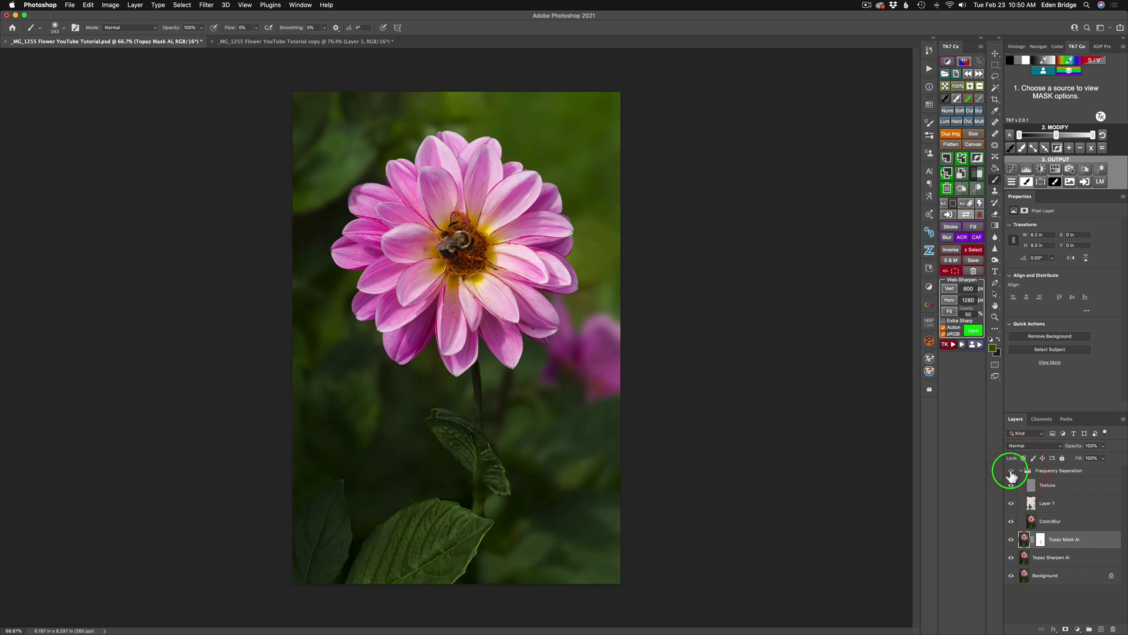